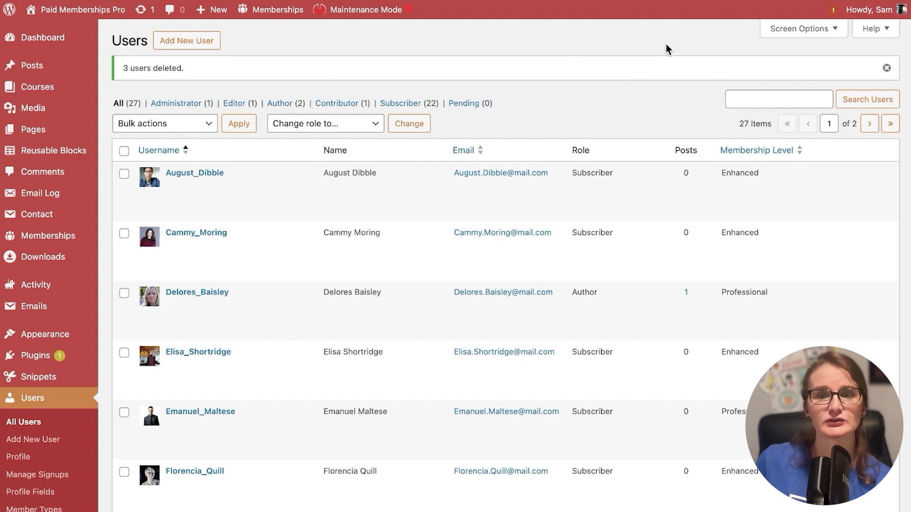
- Log out of the admin and scroll the homepage down to the membership pricing table
{"action": "mouse_move", "coordinate": [868, 9]}
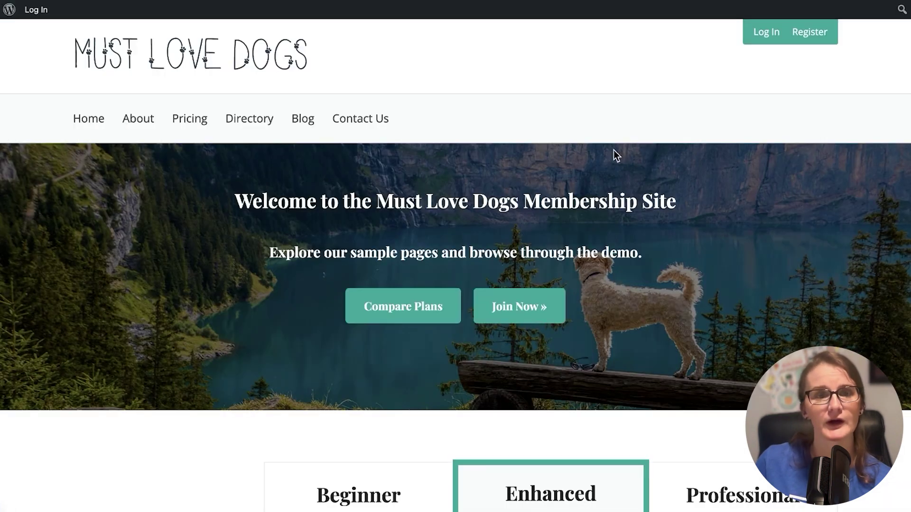
{"action": "scroll", "coordinate": [702, 193], "scroll_direction": "down", "scroll_amount": 2}
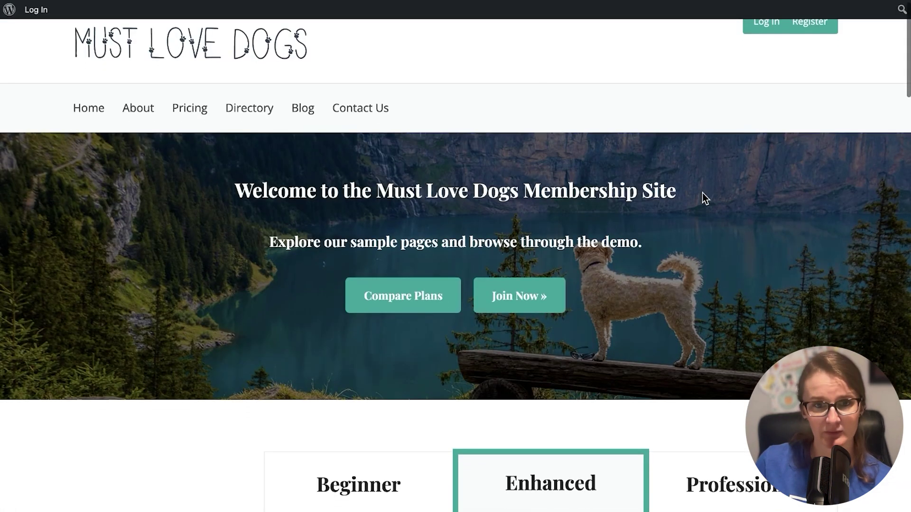
{"action": "scroll", "coordinate": [691, 232], "scroll_direction": "down", "scroll_amount": 4}
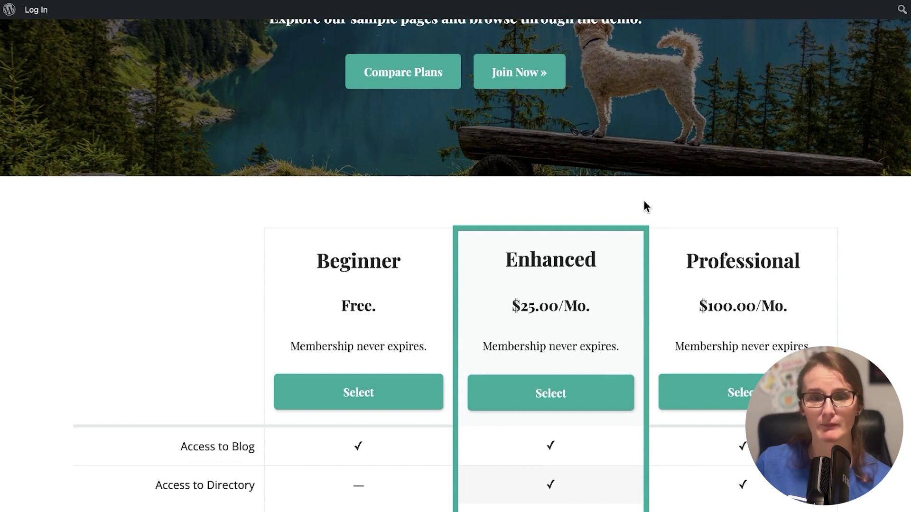
{"action": "scroll", "coordinate": [644, 201], "scroll_direction": "down", "scroll_amount": 1}
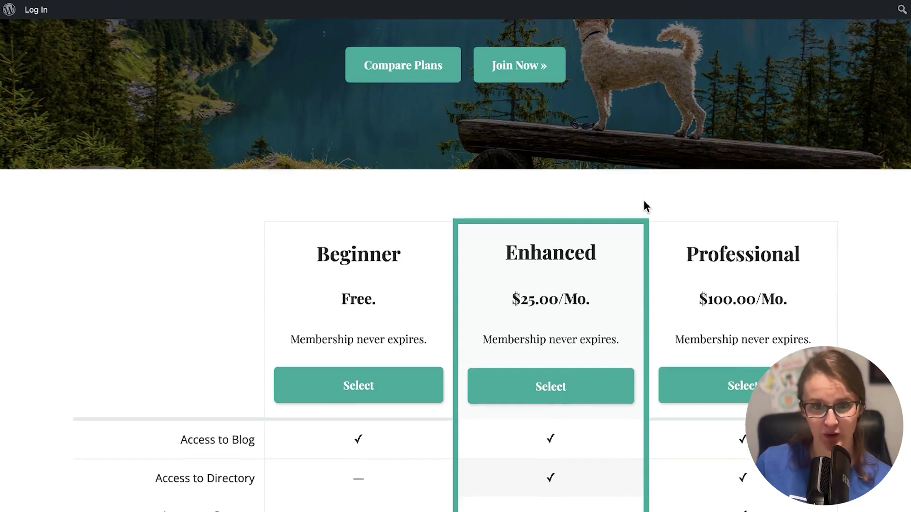
- Choose the Enhanced plan and enter username samtest2 with the account password, confirmed
{"action": "left_click", "coordinate": [555, 396]}
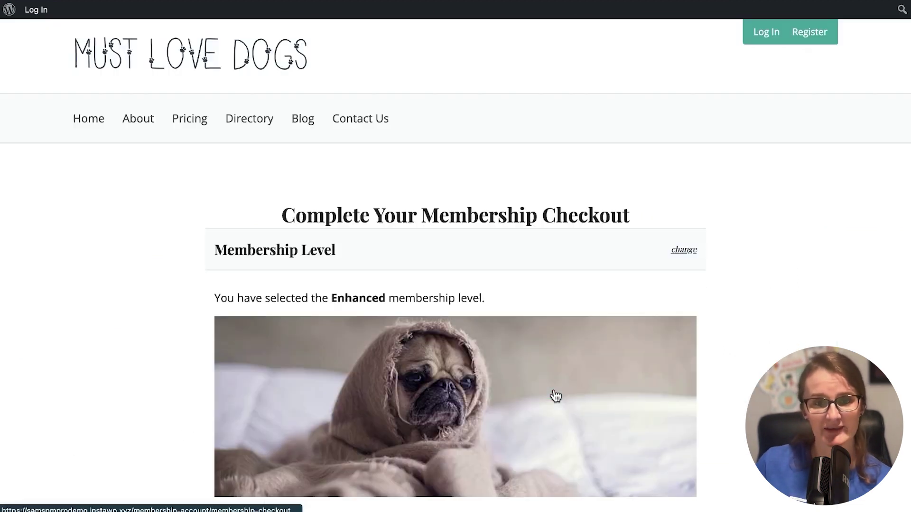
{"action": "scroll", "coordinate": [451, 303], "scroll_direction": "down", "scroll_amount": 8}
{"action": "scroll", "coordinate": [451, 306], "scroll_direction": "down", "scroll_amount": 7}
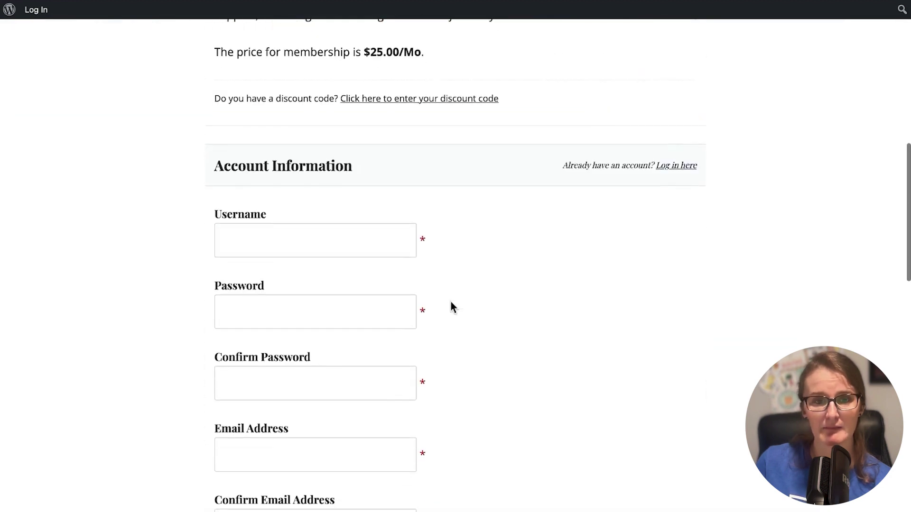
{"action": "left_click", "coordinate": [310, 88]}
{"action": "type", "text": "samtest2"}
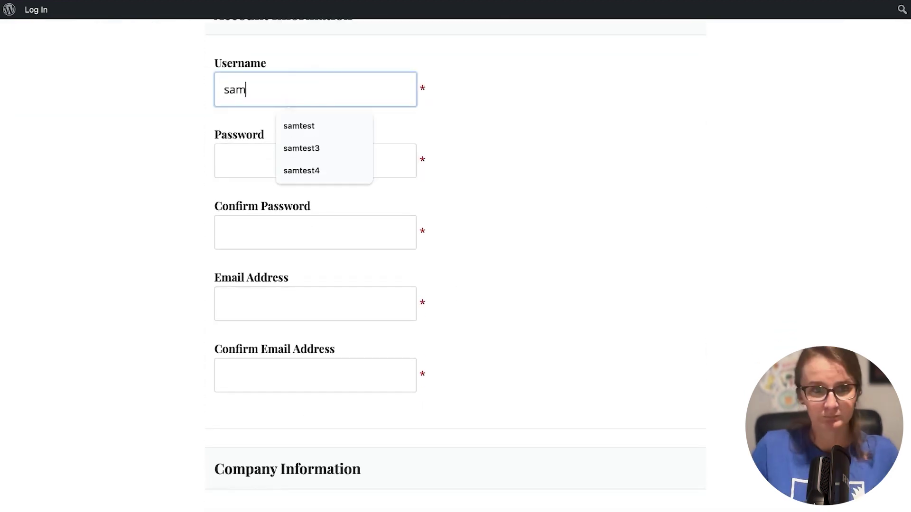
{"action": "key", "text": "Tab"}
{"action": "type", "text": "samtest2"}
{"action": "key", "text": "Tab"}
{"action": "type", "text": "samtest2\tsamtest2@test.com"}
- Enter and confirm the test e-mail address, submit the checkout, and dismiss the breach warning
{"action": "left_click", "coordinate": [385, 369]}
{"action": "type", "text": "samtest2@test.com"}
{"action": "scroll", "coordinate": [427, 322], "scroll_direction": "down", "scroll_amount": 10}
{"action": "left_click", "coordinate": [473, 280]}
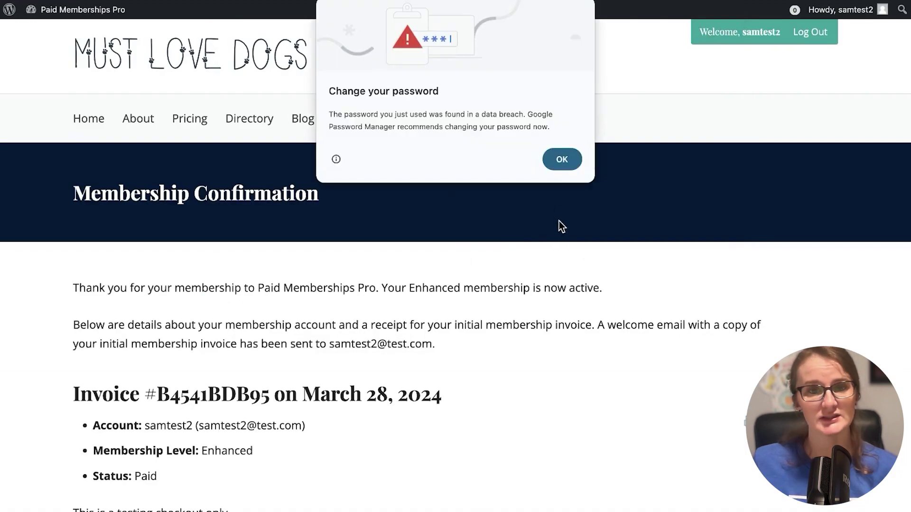
{"action": "left_click", "coordinate": [561, 155]}
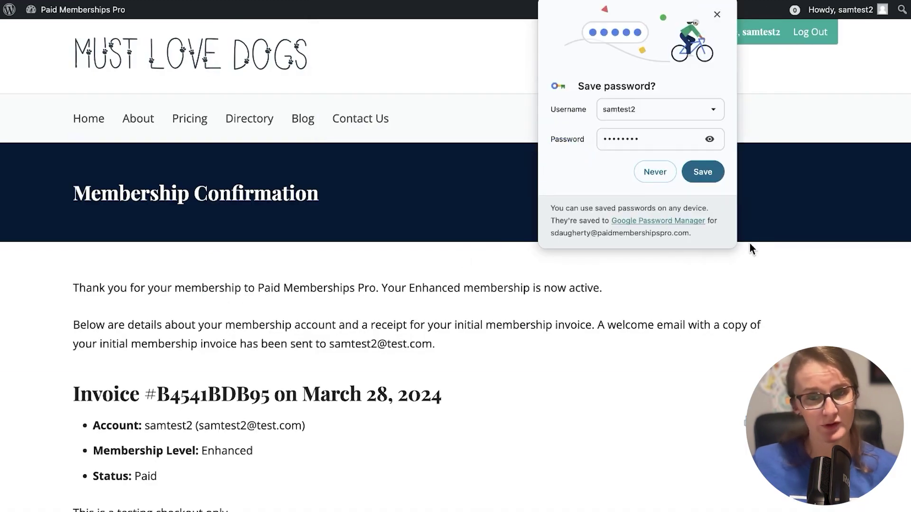
- Scroll through the Enhanced membership confirmation page
{"action": "scroll", "coordinate": [750, 228], "scroll_direction": "down", "scroll_amount": 3}
{"action": "scroll", "coordinate": [542, 268], "scroll_direction": "down", "scroll_amount": 3}
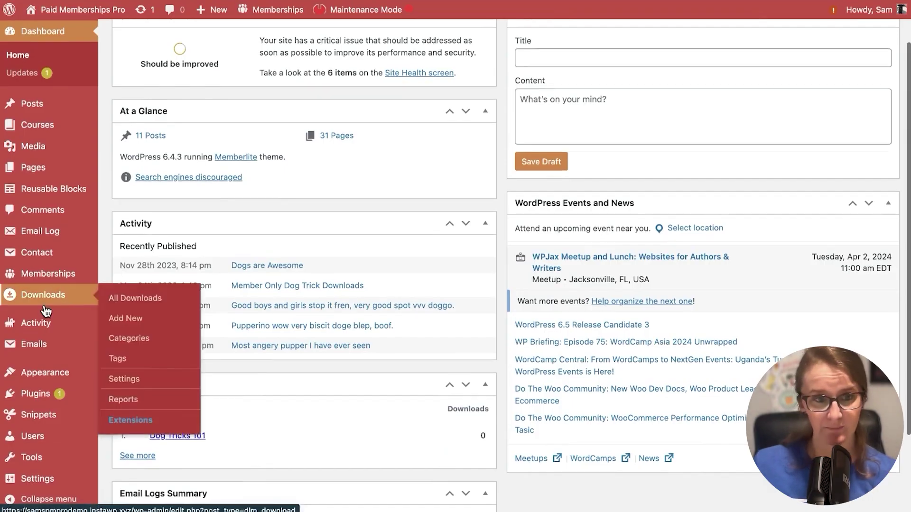
- Open All Users, go to the second page, and switch to the samtest2 test member
{"action": "scroll", "coordinate": [71, 360], "scroll_direction": "down", "scroll_amount": 3}
{"action": "mouse_move", "coordinate": [55, 401]}
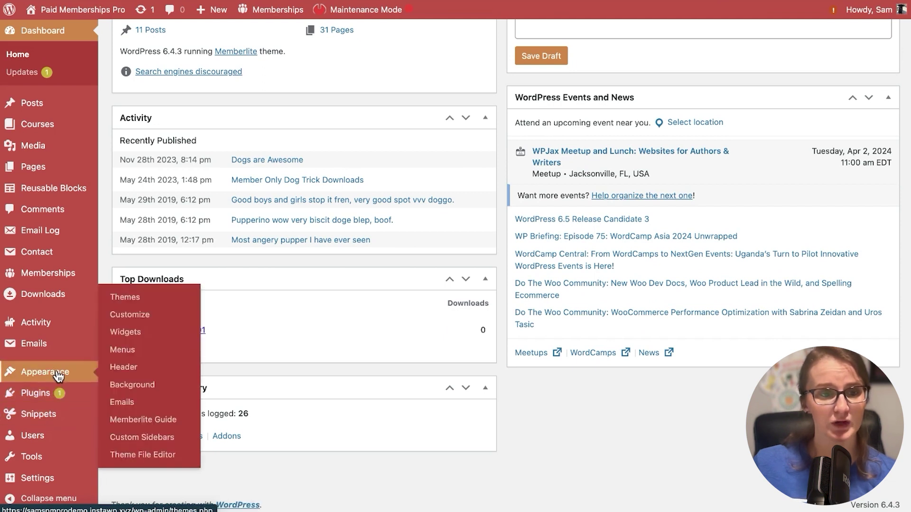
{"action": "mouse_move", "coordinate": [49, 436]}
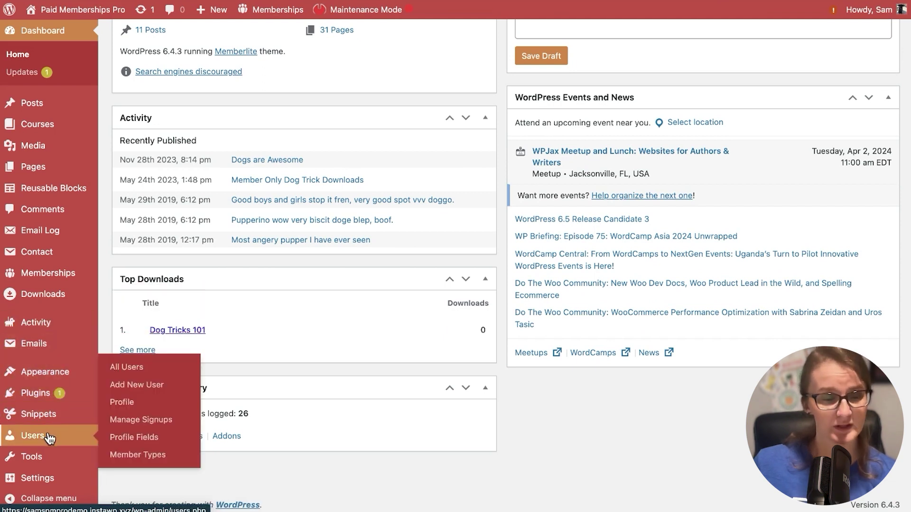
{"action": "left_click", "coordinate": [57, 443]}
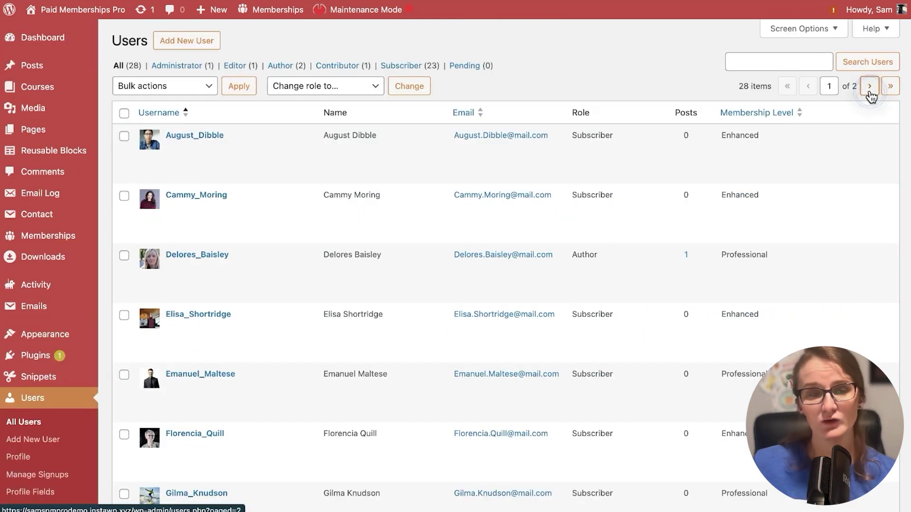
{"action": "left_click", "coordinate": [870, 90]}
{"action": "scroll", "coordinate": [380, 221], "scroll_direction": "down", "scroll_amount": 1}
{"action": "scroll", "coordinate": [379, 215], "scroll_direction": "down", "scroll_amount": 3}
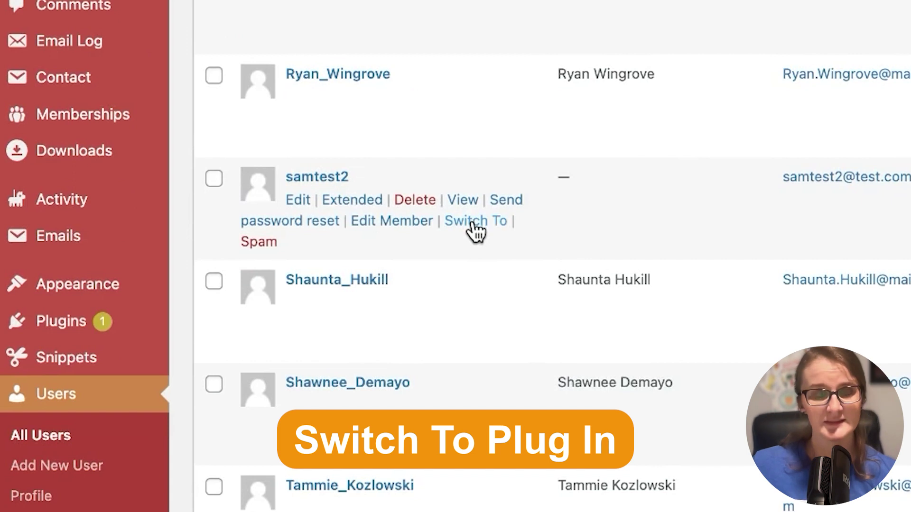
{"action": "left_click", "coordinate": [473, 223]}
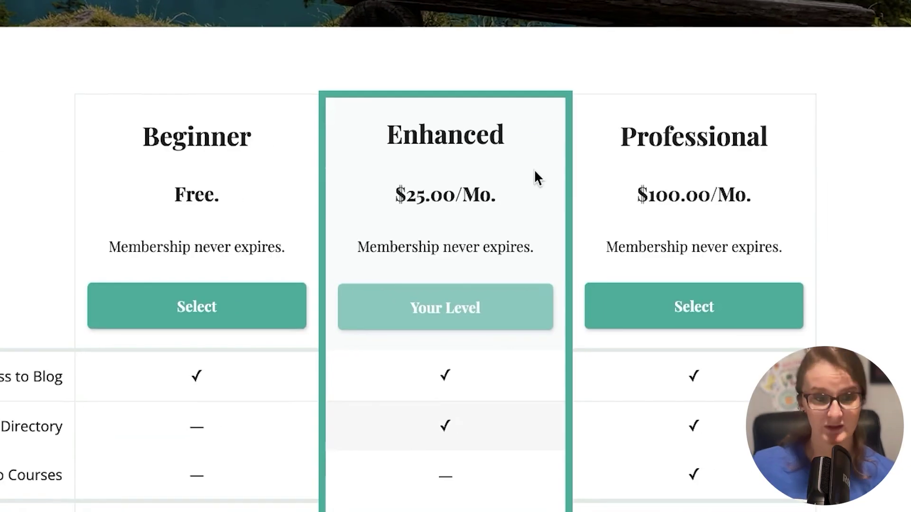
- Select the Professional plan and submit its checkout for the test member
{"action": "scroll", "coordinate": [534, 171], "scroll_direction": "down", "scroll_amount": 1}
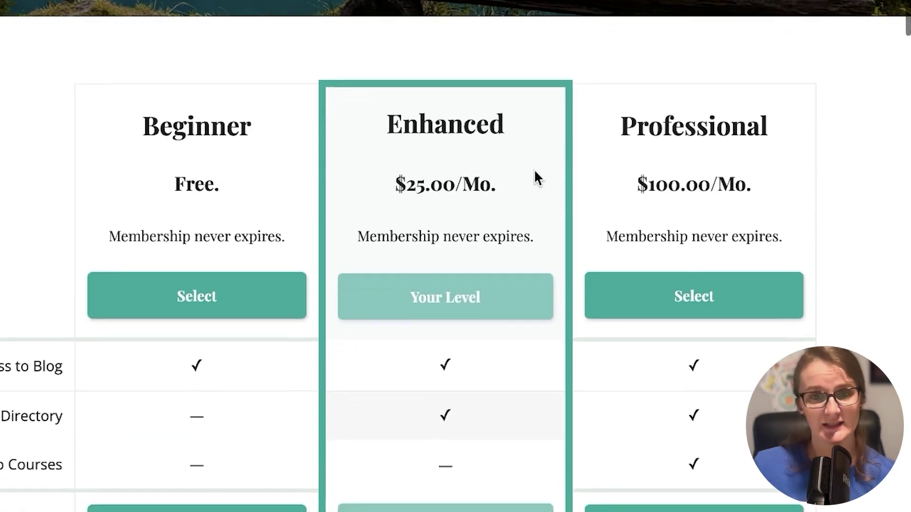
{"action": "left_click", "coordinate": [676, 288]}
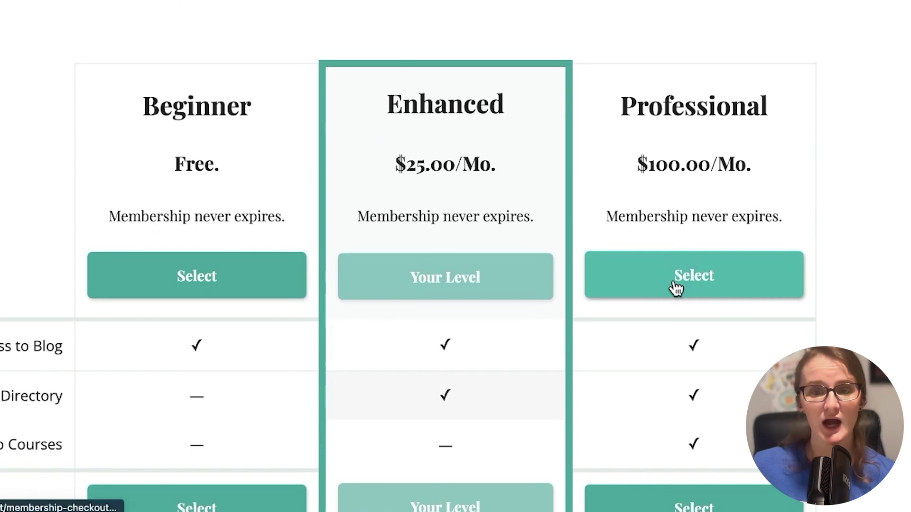
{"action": "scroll", "coordinate": [719, 337], "scroll_direction": "down", "scroll_amount": 3}
{"action": "scroll", "coordinate": [717, 332], "scroll_direction": "down", "scroll_amount": 15}
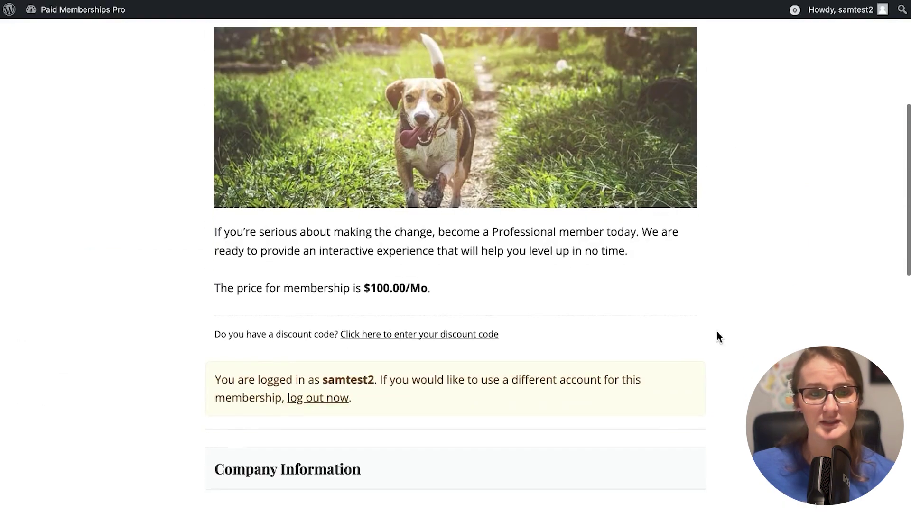
{"action": "scroll", "coordinate": [717, 332], "scroll_direction": "down", "scroll_amount": 1}
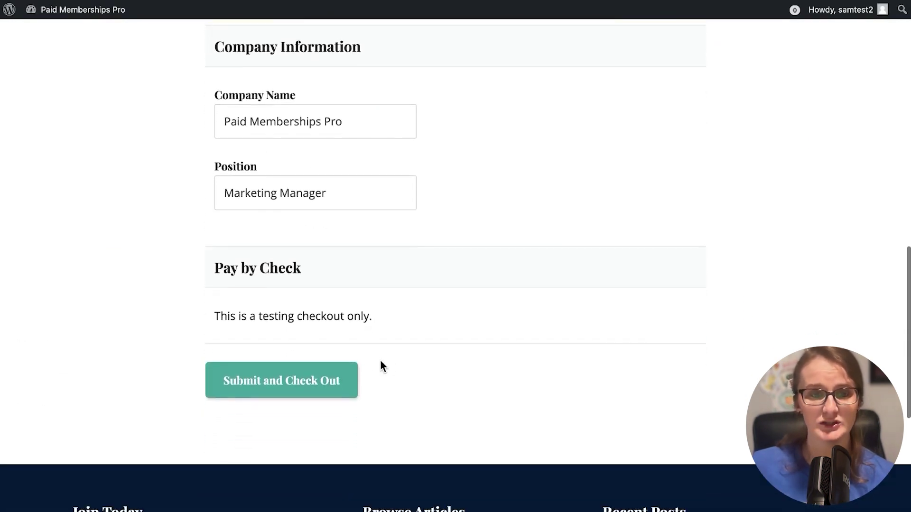
{"action": "scroll", "coordinate": [408, 327], "scroll_direction": "down", "scroll_amount": 2}
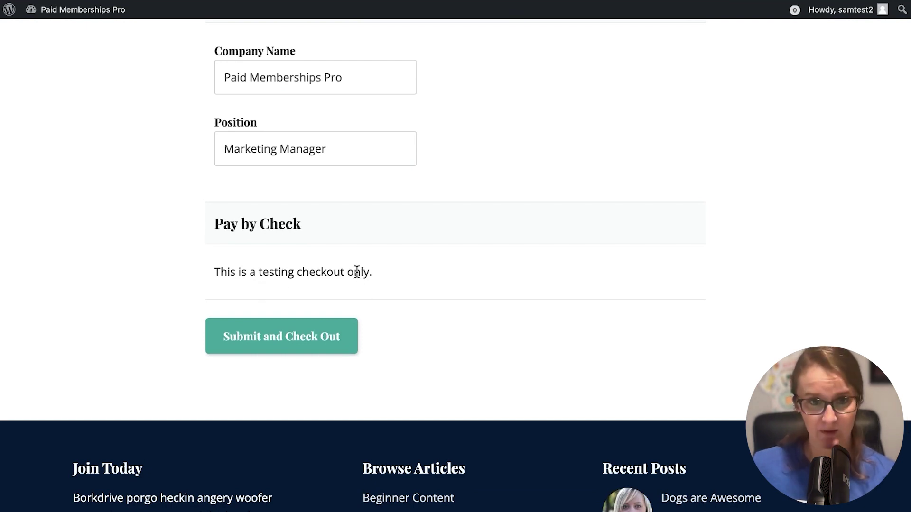
{"action": "left_click", "coordinate": [266, 354]}
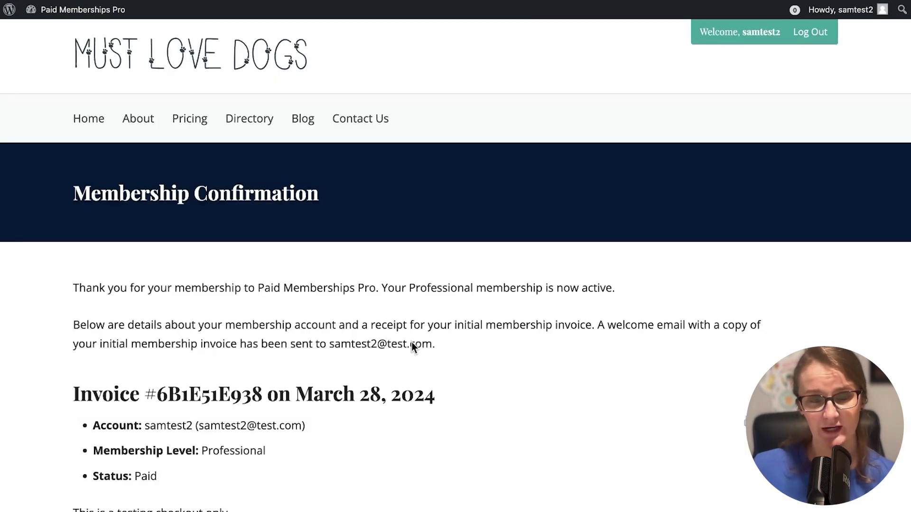
- Scroll down the invoice showing the $100.00 Professional upgrade paid by Check
{"action": "scroll", "coordinate": [573, 347], "scroll_direction": "down", "scroll_amount": 5}
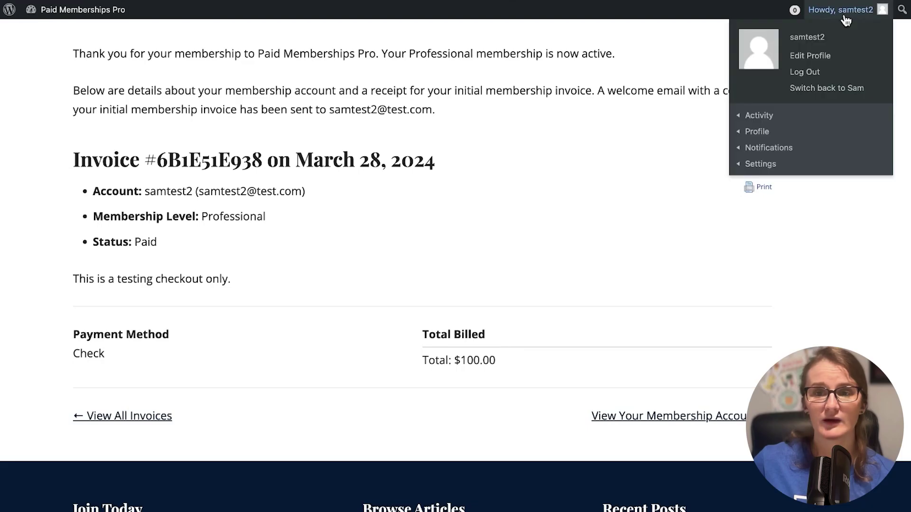
- Switch back to the administrator account and return to the Dashboard
{"action": "left_click", "coordinate": [812, 90]}
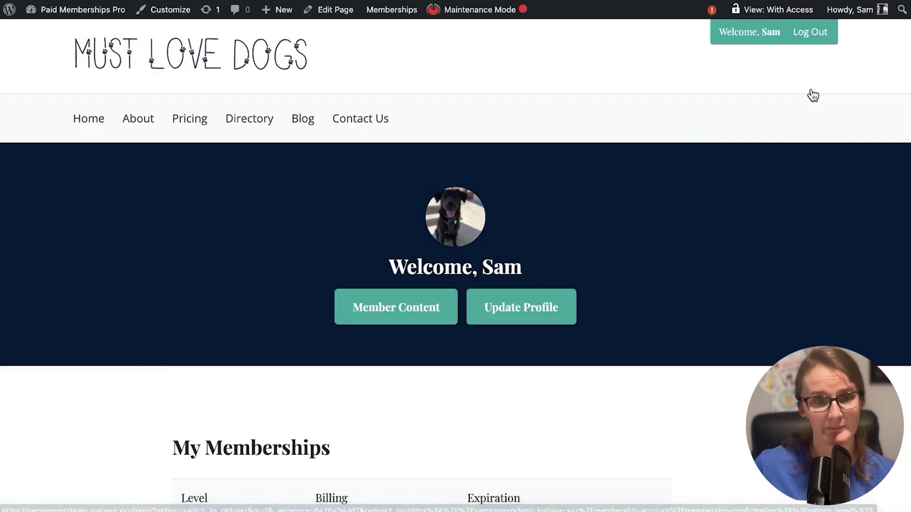
{"action": "scroll", "coordinate": [774, 222], "scroll_direction": "down", "scroll_amount": 2}
{"action": "scroll", "coordinate": [226, 169], "scroll_direction": "up", "scroll_amount": 2}
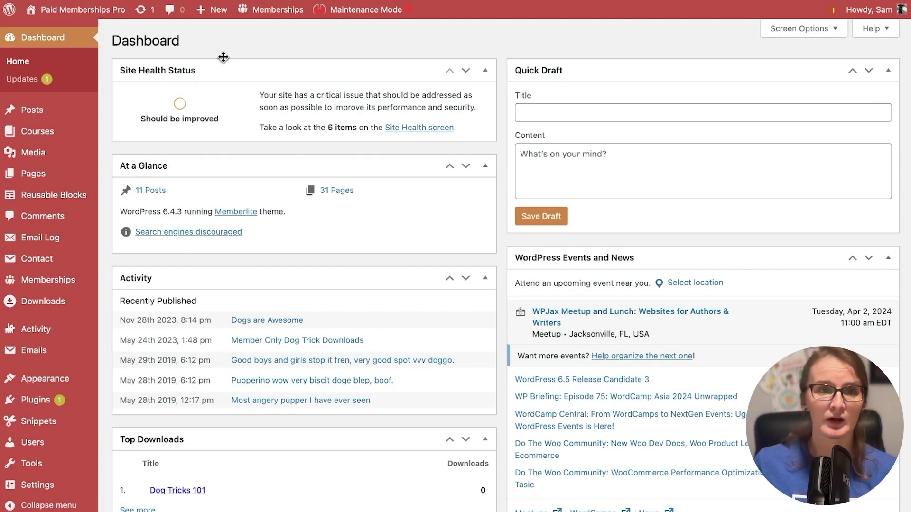
{"action": "mouse_move", "coordinate": [210, 22]}
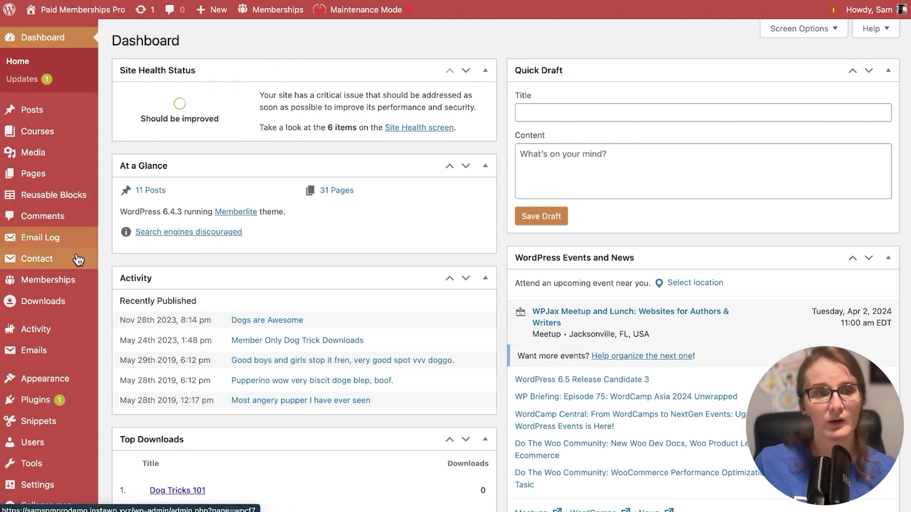
{"action": "mouse_move", "coordinate": [62, 280]}
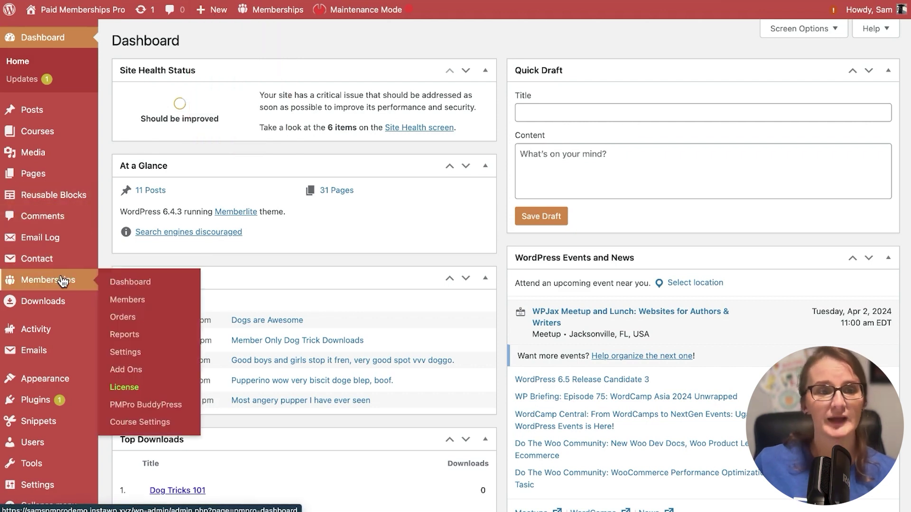
- Open Memberships > Members and start adding a new member
{"action": "left_click", "coordinate": [143, 305]}
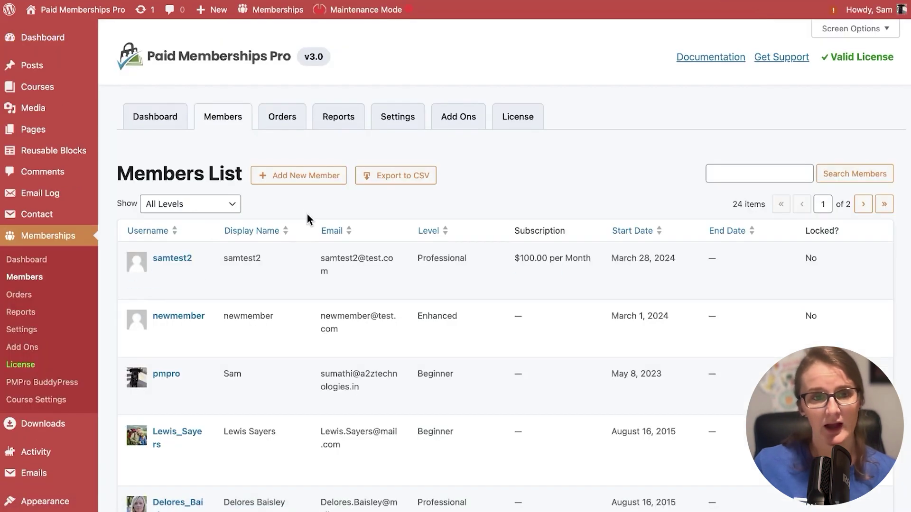
{"action": "left_click", "coordinate": [304, 185]}
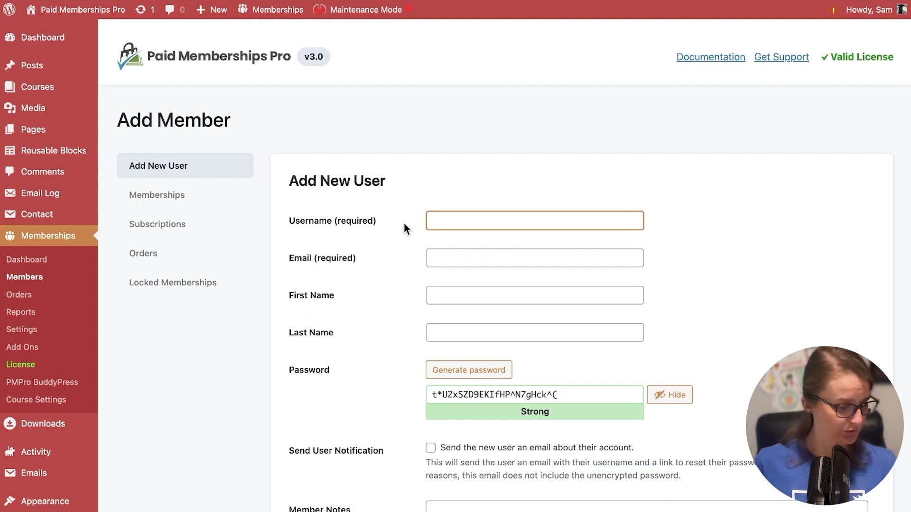
{"action": "scroll", "coordinate": [404, 230], "scroll_direction": "down", "scroll_amount": 3}
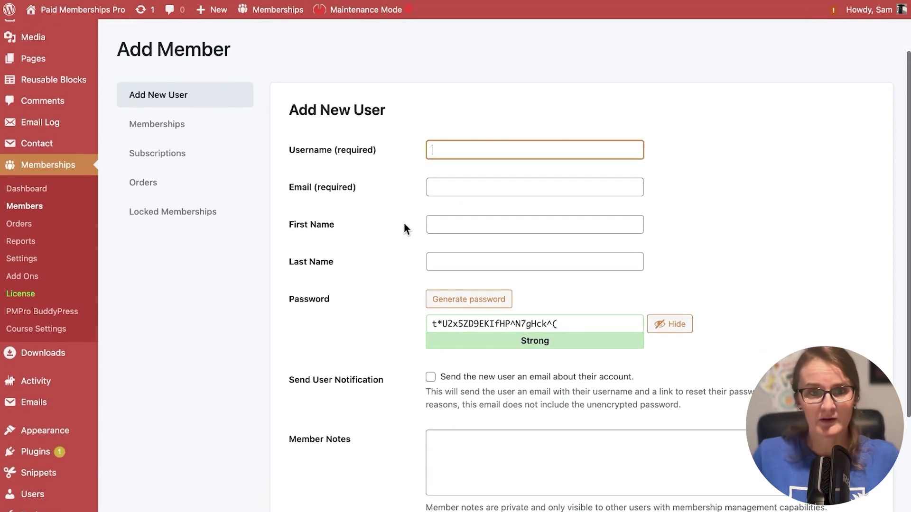
- Enter username samtest2 and a test e-mail, then submit Create User
{"action": "left_click", "coordinate": [442, 157]}
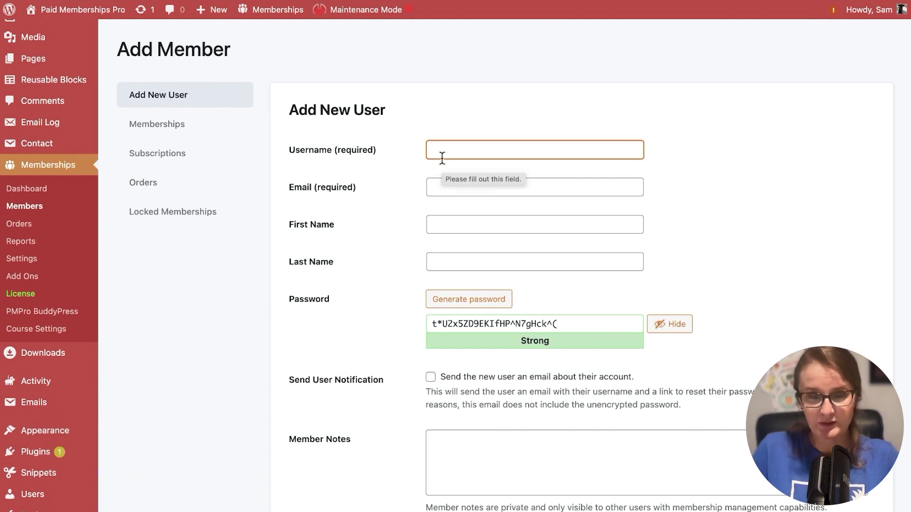
{"action": "type", "text": "samtest2"}
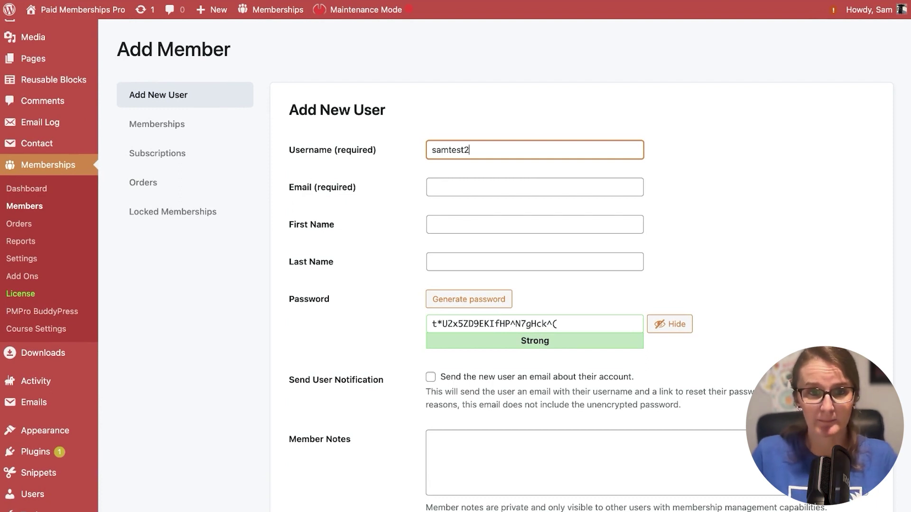
{"action": "left_click", "coordinate": [535, 187]}
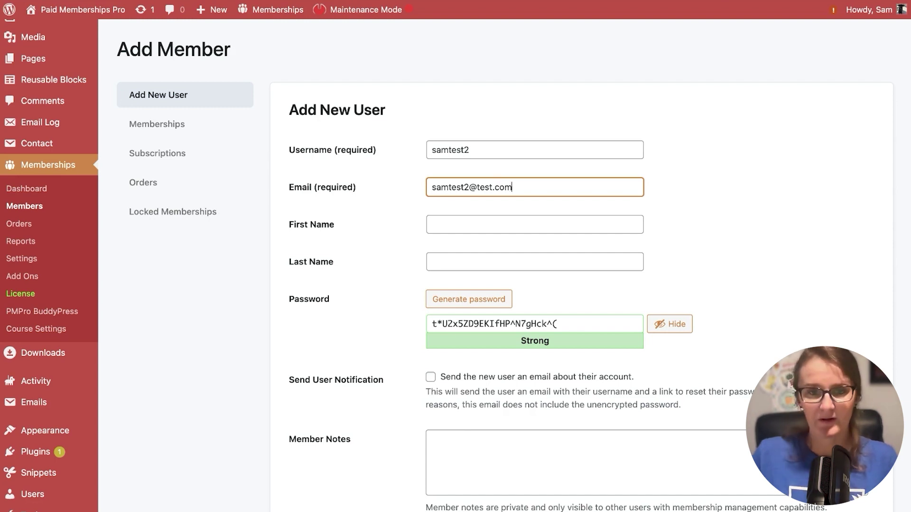
{"action": "left_click", "coordinate": [430, 197]}
{"action": "scroll", "coordinate": [433, 199], "scroll_direction": "down", "scroll_amount": 1}
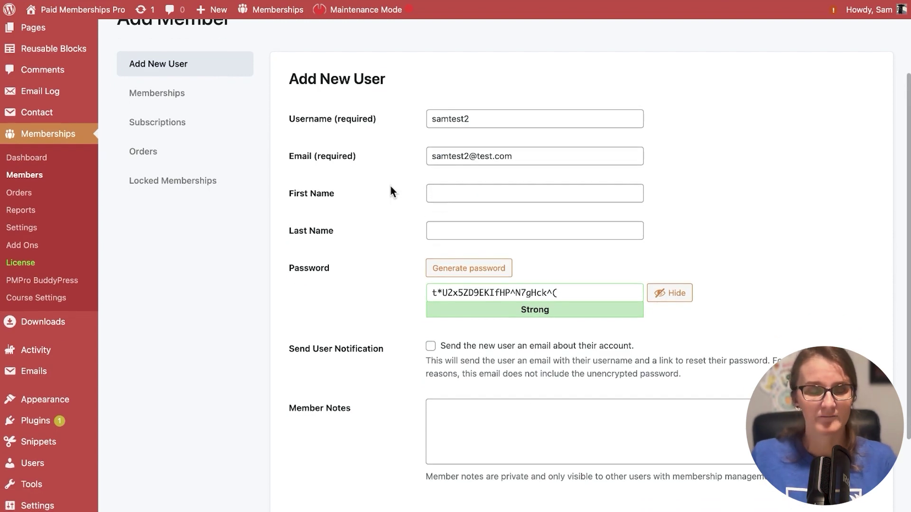
{"action": "scroll", "coordinate": [382, 194], "scroll_direction": "down", "scroll_amount": 1}
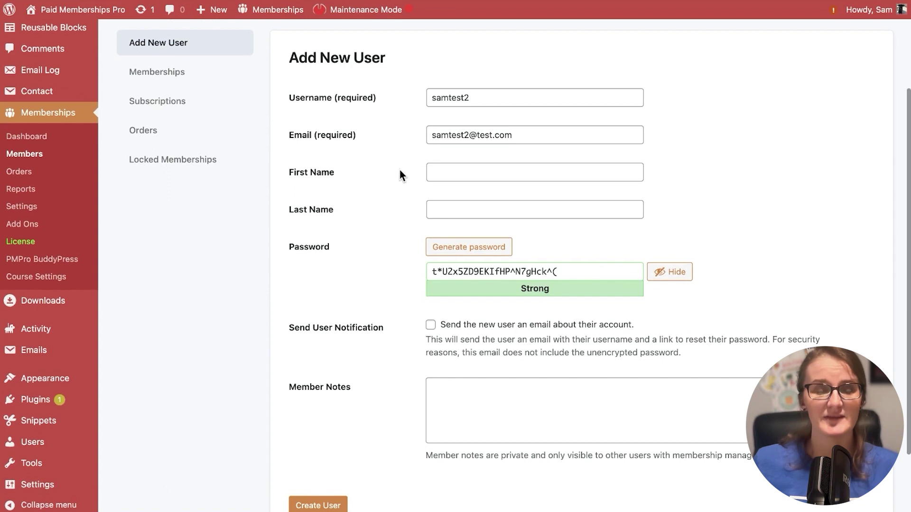
{"action": "scroll", "coordinate": [409, 175], "scroll_direction": "up", "scroll_amount": 1}
{"action": "scroll", "coordinate": [411, 203], "scroll_direction": "up", "scroll_amount": 1}
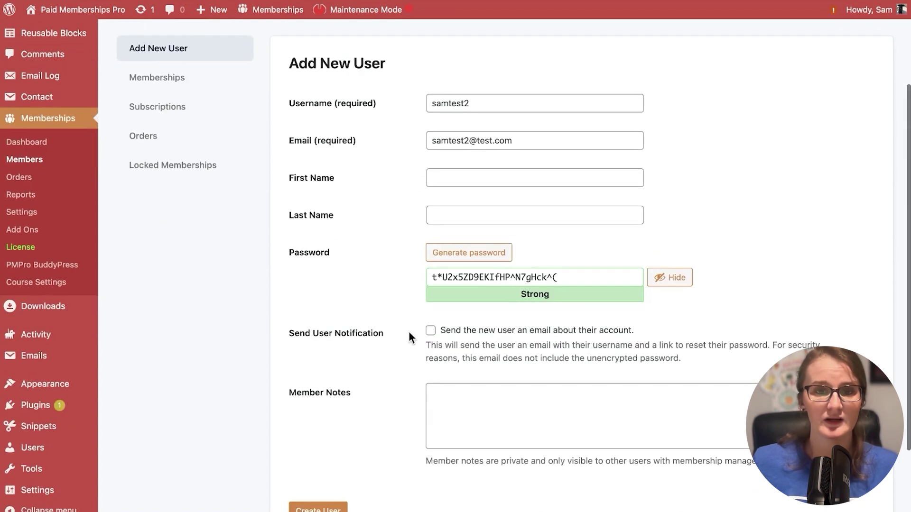
{"action": "left_click", "coordinate": [319, 509]}
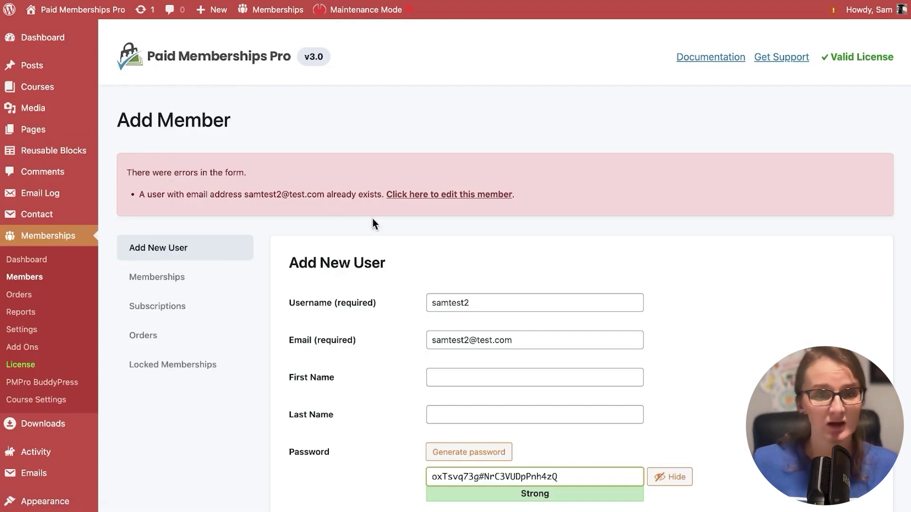
- Change the username to samtest3, update the e-mail to match, and create the user
{"action": "scroll", "coordinate": [401, 211], "scroll_direction": "down", "scroll_amount": 2}
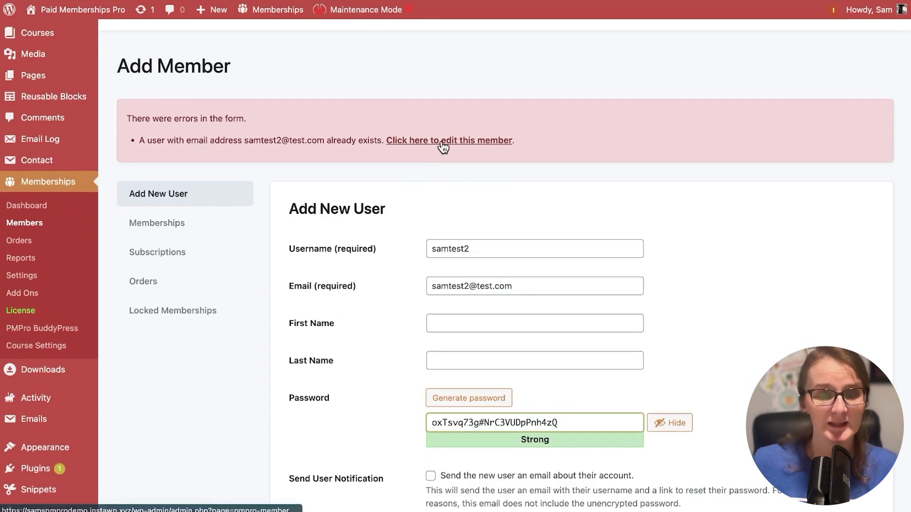
{"action": "scroll", "coordinate": [418, 238], "scroll_direction": "down", "scroll_amount": 2}
{"action": "left_click", "coordinate": [494, 188]}
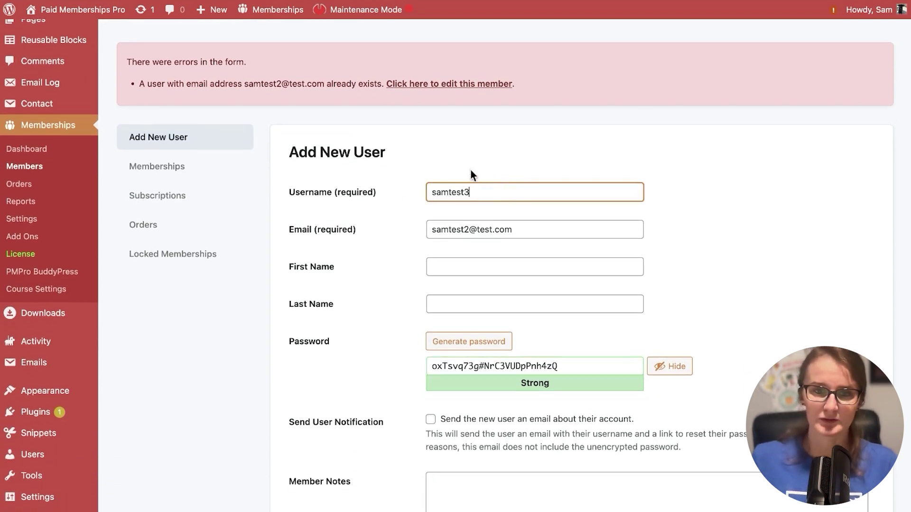
{"action": "left_click", "coordinate": [467, 231]}
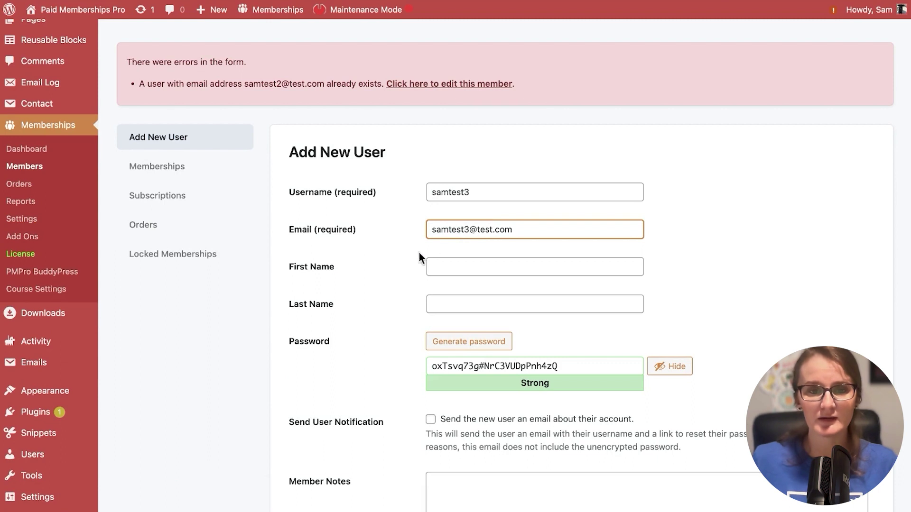
{"action": "left_click", "coordinate": [404, 264]}
{"action": "scroll", "coordinate": [402, 266], "scroll_direction": "down", "scroll_amount": 4}
{"action": "left_click", "coordinate": [321, 493]}
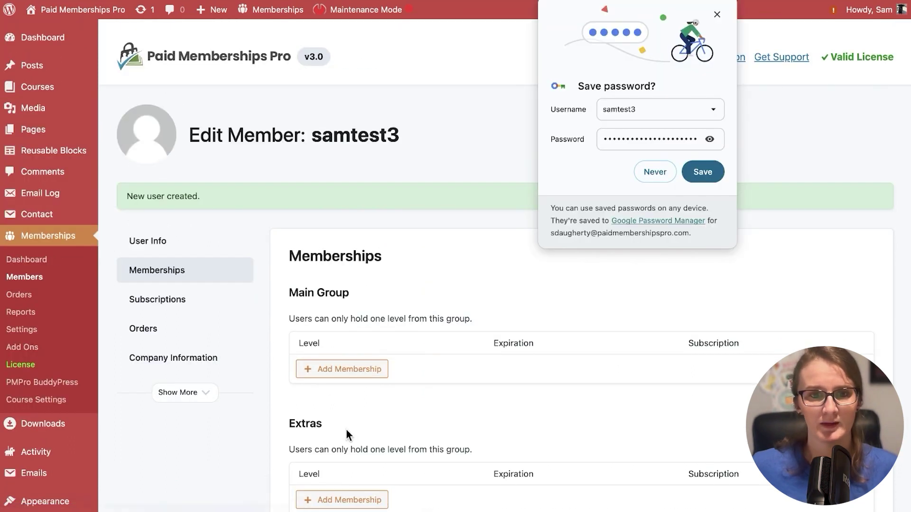
{"action": "left_click", "coordinate": [714, 11]}
- Add a Main Group membership with the Enhanced level for samtest3 and save it
{"action": "scroll", "coordinate": [490, 231], "scroll_direction": "down", "scroll_amount": 3}
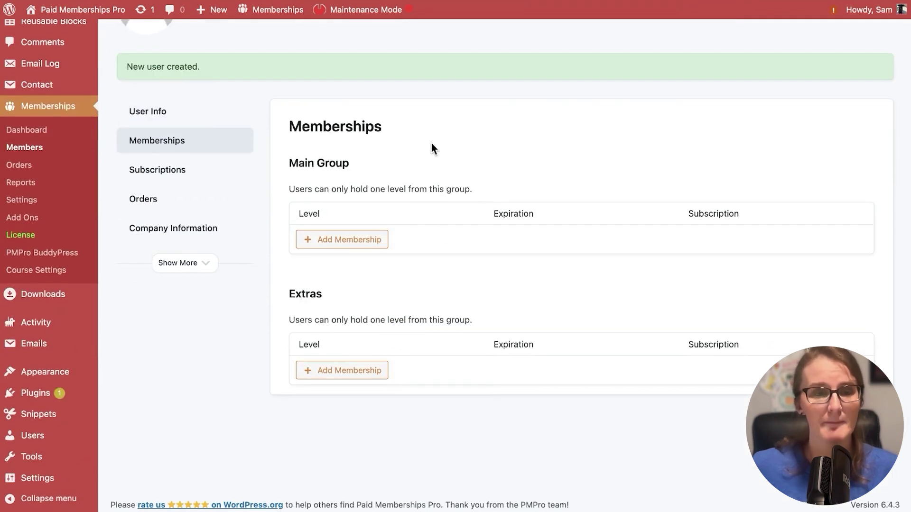
{"action": "scroll", "coordinate": [432, 148], "scroll_direction": "up", "scroll_amount": 2}
{"action": "scroll", "coordinate": [431, 143], "scroll_direction": "up", "scroll_amount": 1}
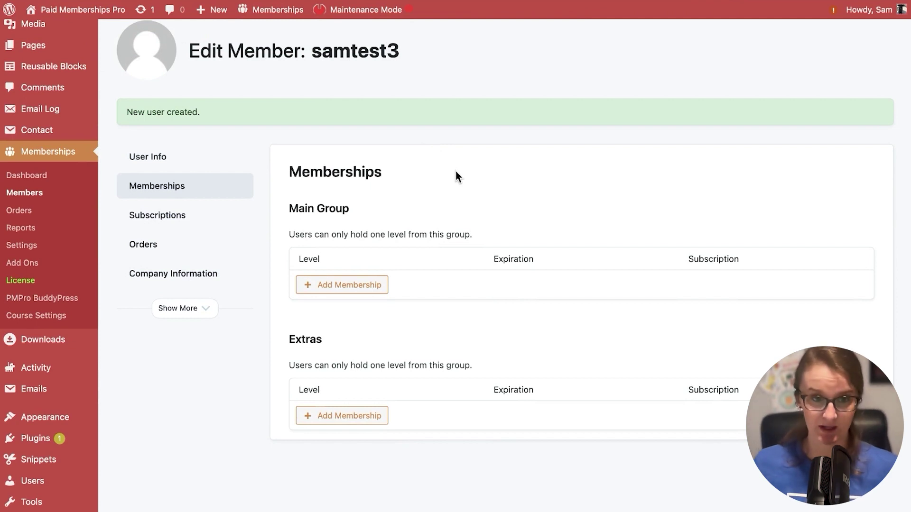
{"action": "left_click", "coordinate": [342, 286]}
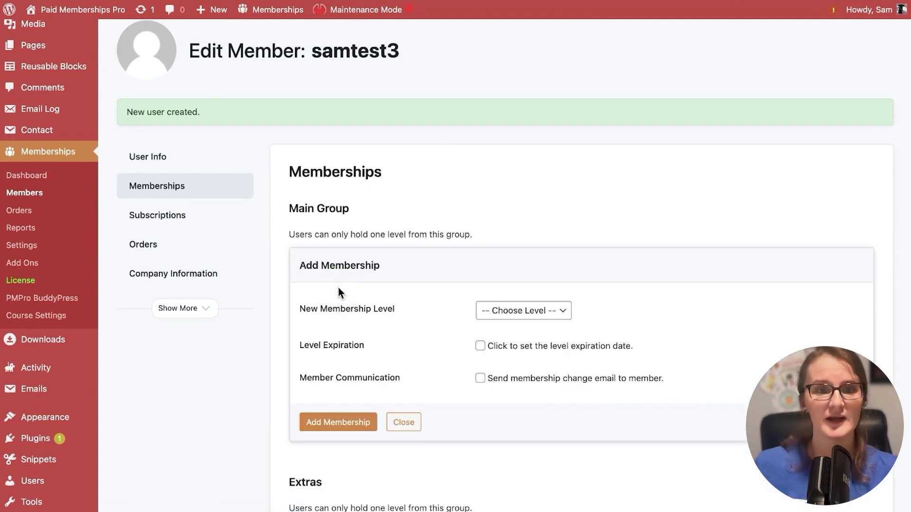
{"action": "left_click", "coordinate": [521, 314]}
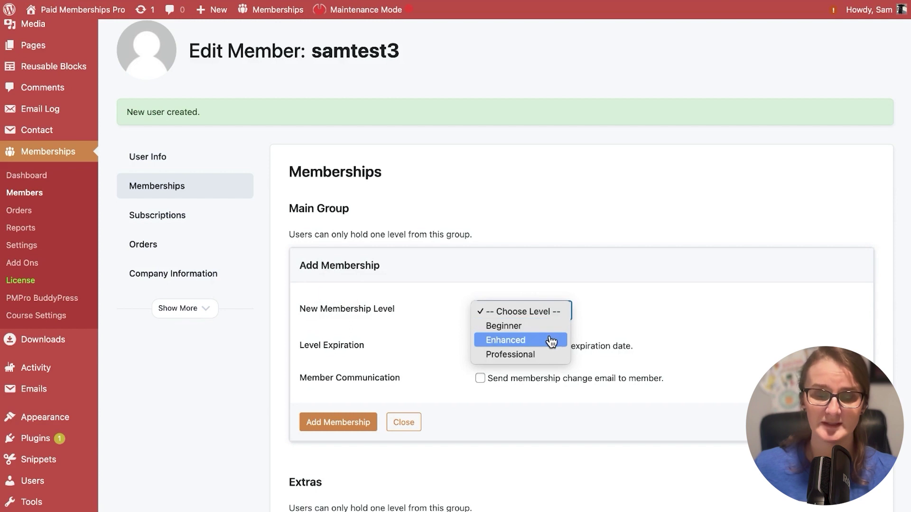
{"action": "left_click", "coordinate": [550, 340]}
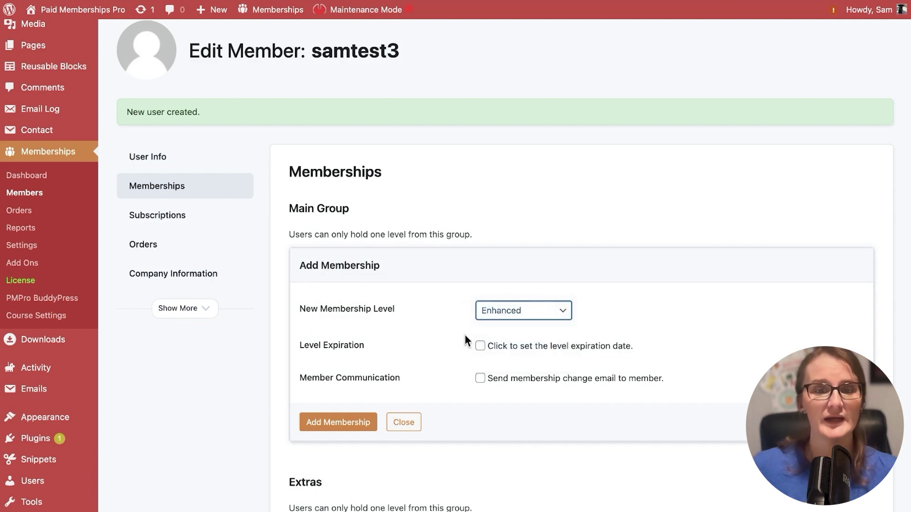
{"action": "left_click", "coordinate": [431, 331]}
{"action": "scroll", "coordinate": [432, 329], "scroll_direction": "down", "scroll_amount": 3}
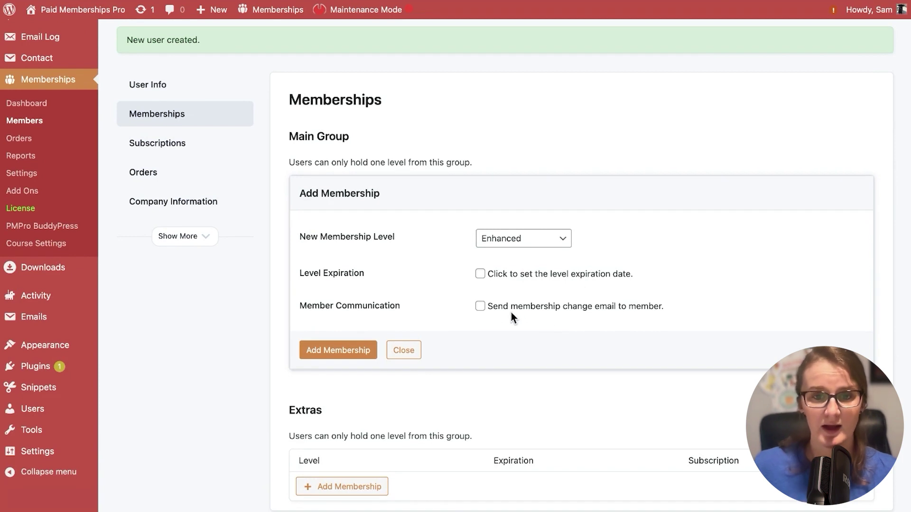
{"action": "scroll", "coordinate": [521, 313], "scroll_direction": "down", "scroll_amount": 2}
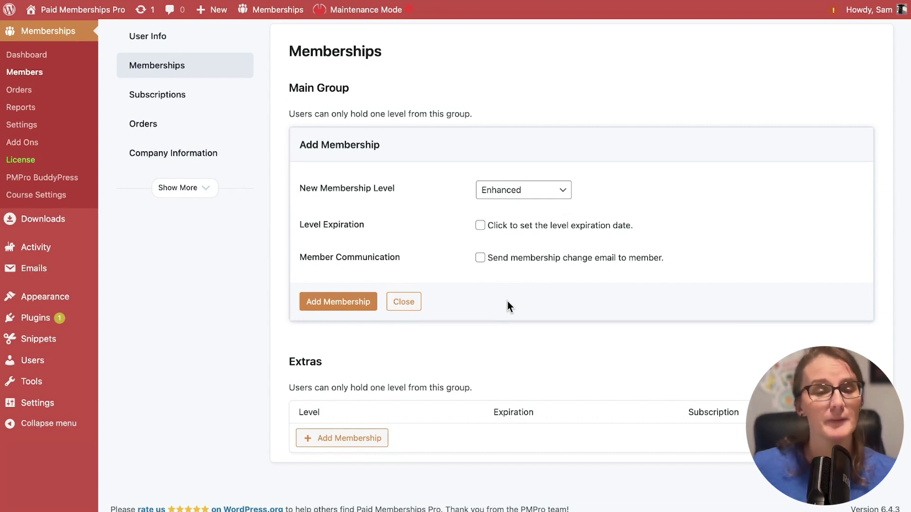
{"action": "left_click", "coordinate": [339, 306]}
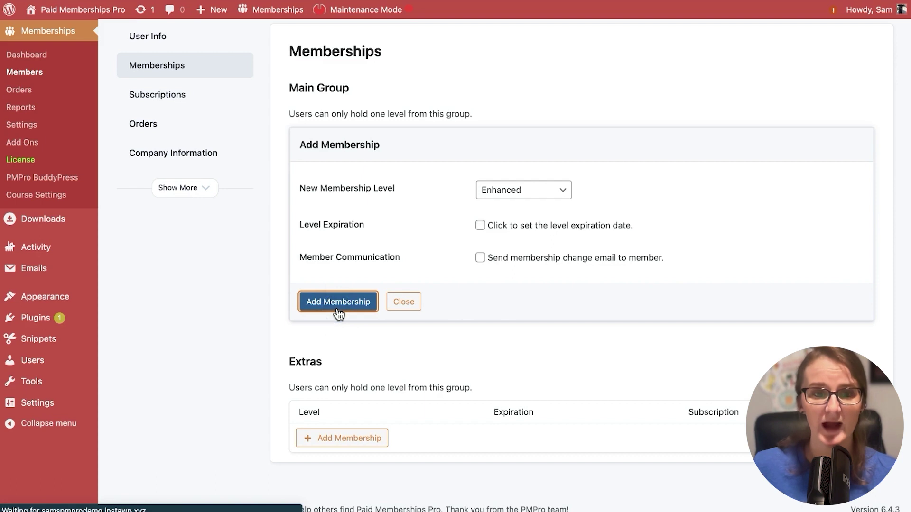
- Check the 'No subscription found' message on samtest3's member record
{"action": "scroll", "coordinate": [539, 297], "scroll_direction": "down", "scroll_amount": 4}
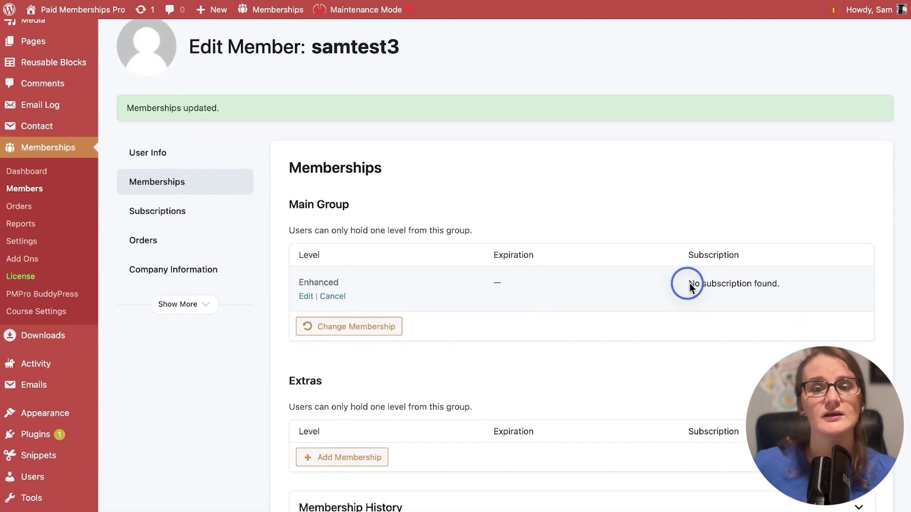
{"action": "left_click_drag", "start_coordinate": [690, 286], "coordinate": [805, 286]}
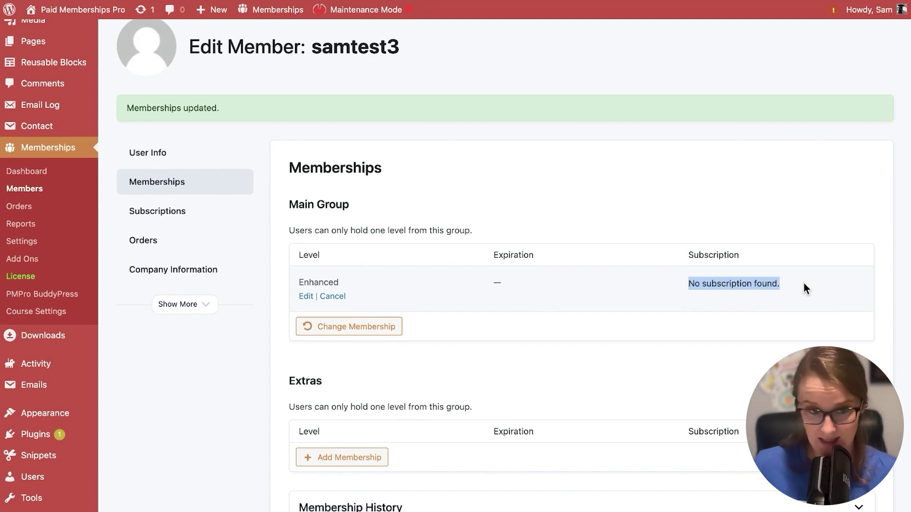
{"action": "left_click", "coordinate": [804, 283]}
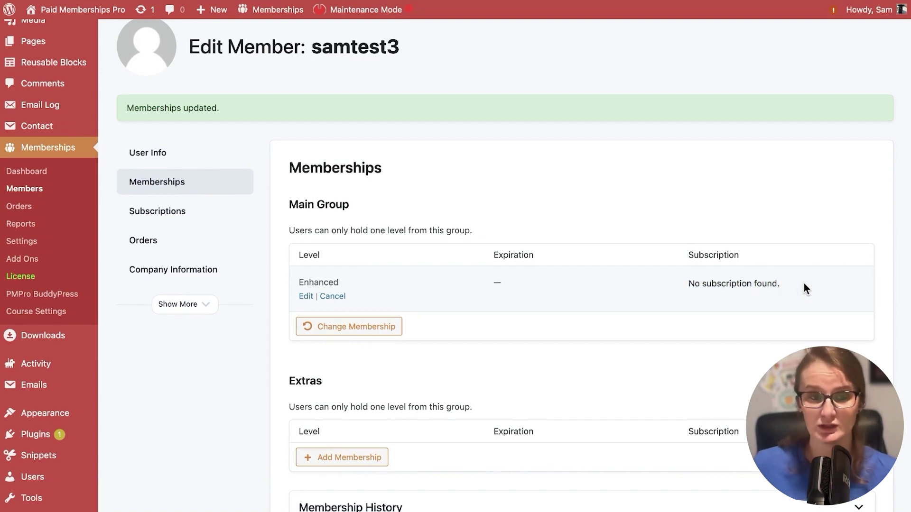
{"action": "scroll", "coordinate": [617, 310], "scroll_direction": "down", "scroll_amount": 2}
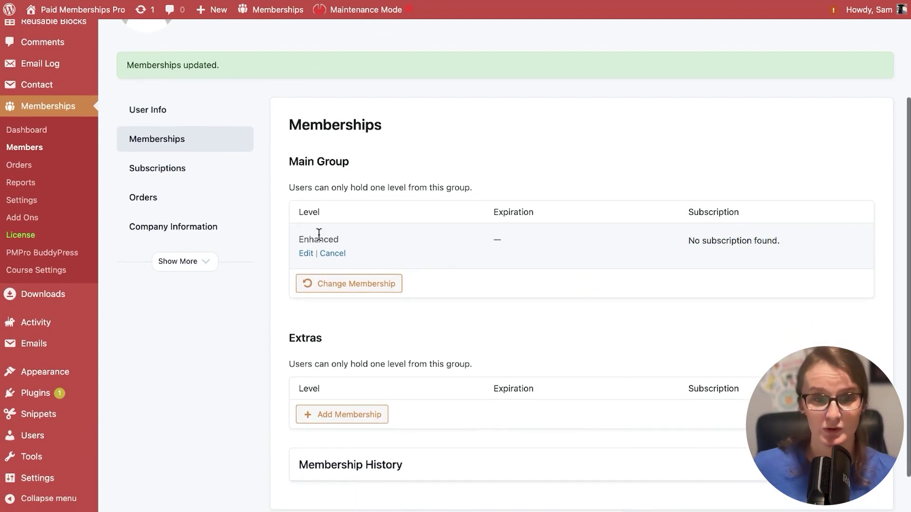
- Review samtest3's Subscriptions, Orders, Company Information and User Info tabs
{"action": "left_click", "coordinate": [174, 174]}
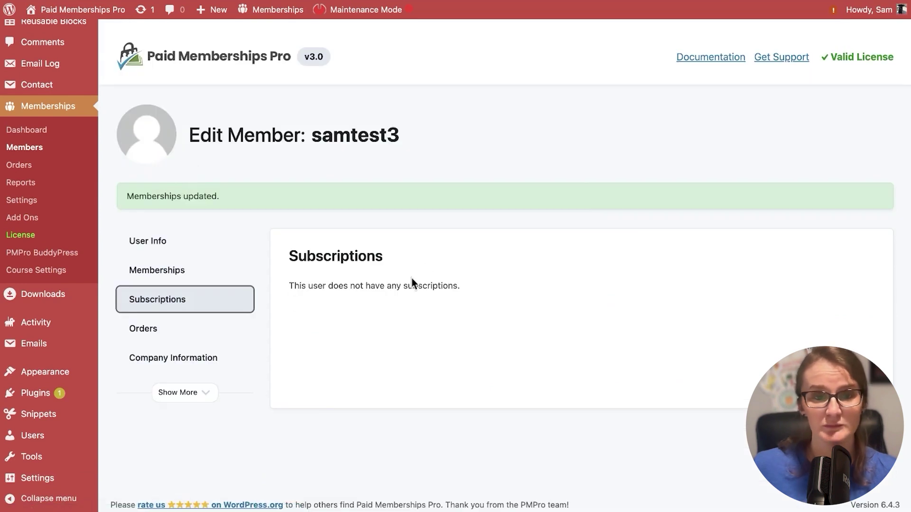
{"action": "left_click", "coordinate": [151, 332]}
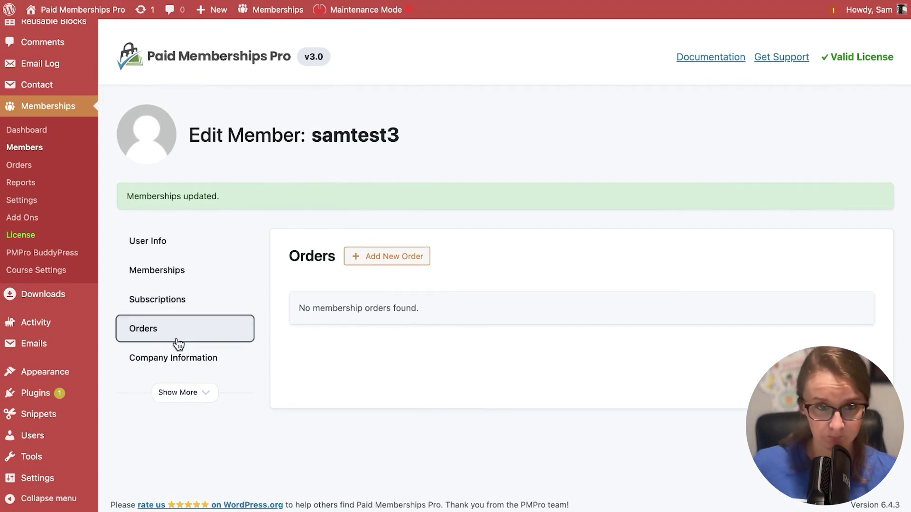
{"action": "left_click", "coordinate": [177, 357]}
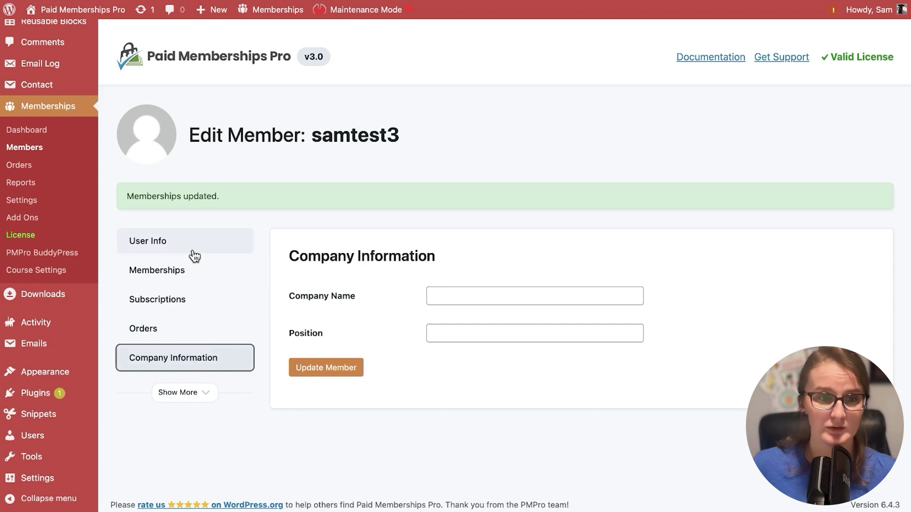
{"action": "left_click", "coordinate": [165, 245]}
- Return to the full Members list
{"action": "scroll", "coordinate": [397, 328], "scroll_direction": "down", "scroll_amount": 5}
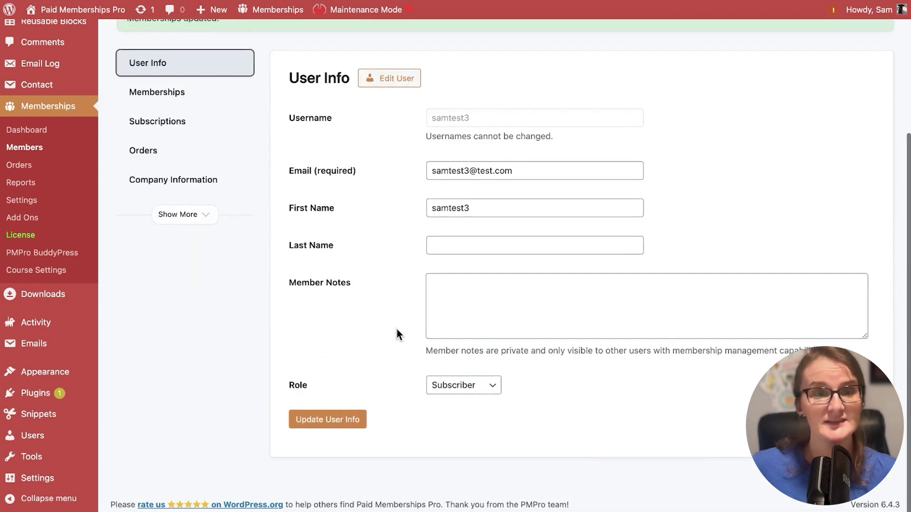
{"action": "scroll", "coordinate": [397, 329], "scroll_direction": "up", "scroll_amount": 2}
{"action": "scroll", "coordinate": [397, 328], "scroll_direction": "up", "scroll_amount": 3}
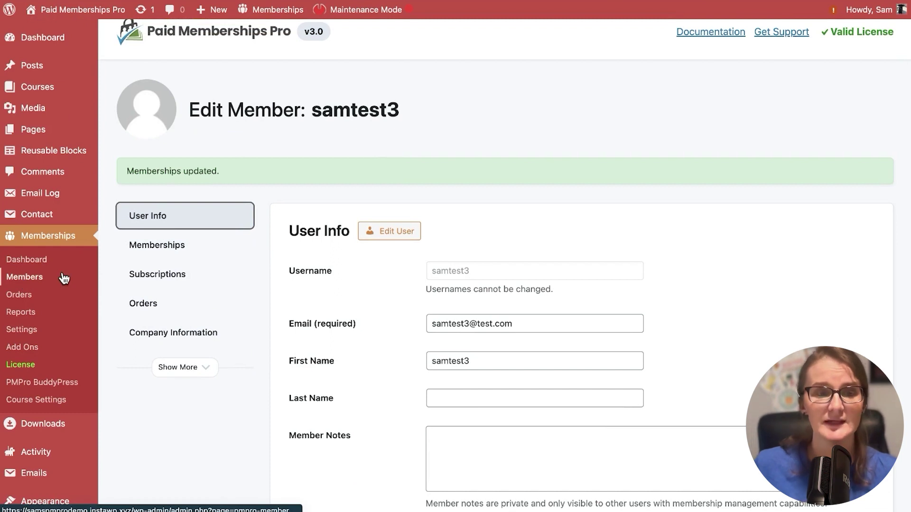
{"action": "left_click", "coordinate": [31, 280]}
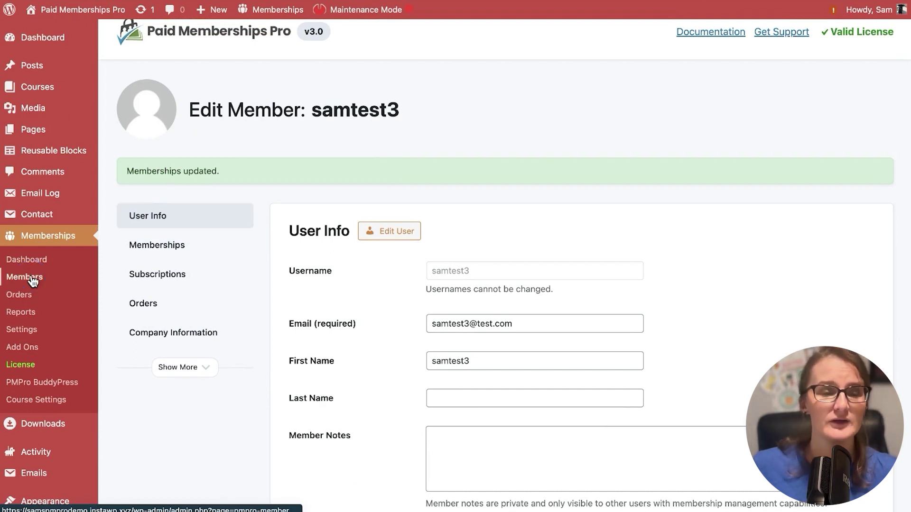
- Bring up the Professional level's Edit form for the member who started August 16, 2015
{"action": "scroll", "coordinate": [763, 187], "scroll_direction": "down", "scroll_amount": 4}
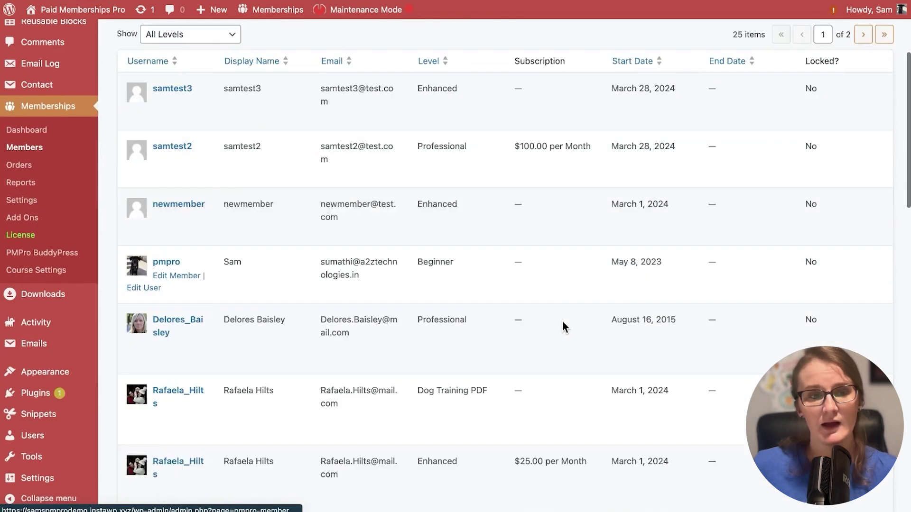
{"action": "scroll", "coordinate": [562, 320], "scroll_direction": "down", "scroll_amount": 2}
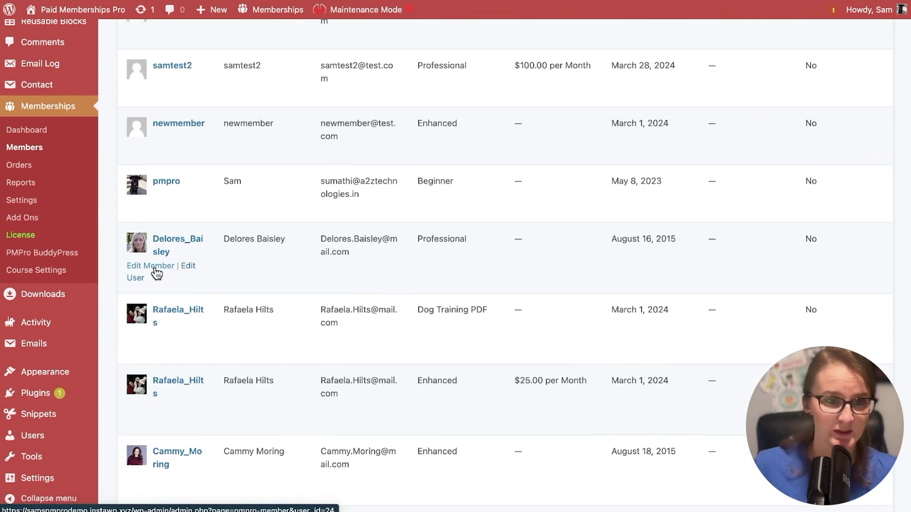
{"action": "left_click", "coordinate": [150, 269]}
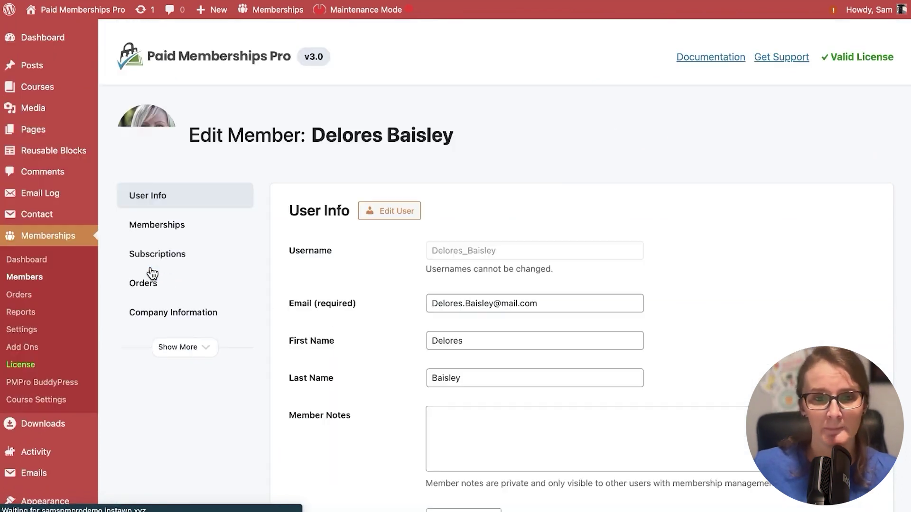
{"action": "scroll", "coordinate": [385, 311], "scroll_direction": "down", "scroll_amount": 3}
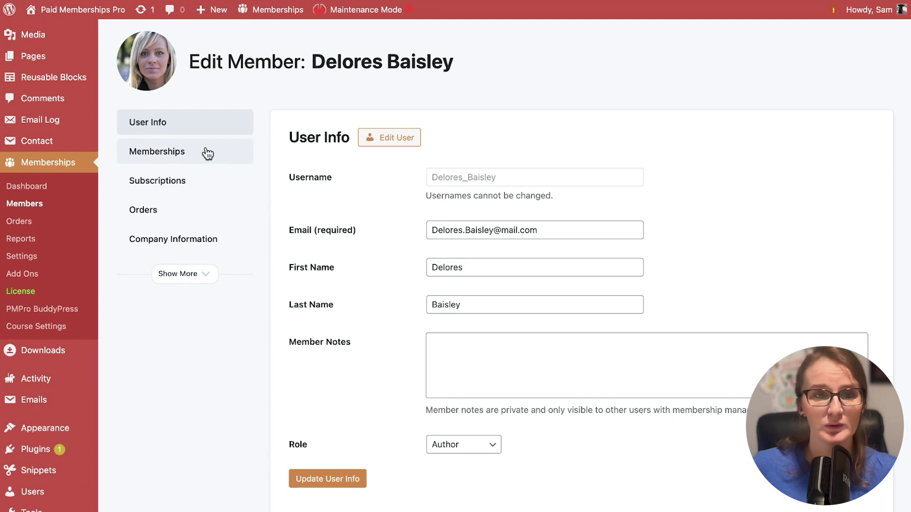
{"action": "left_click", "coordinate": [165, 153]}
{"action": "scroll", "coordinate": [461, 255], "scroll_direction": "down", "scroll_amount": 2}
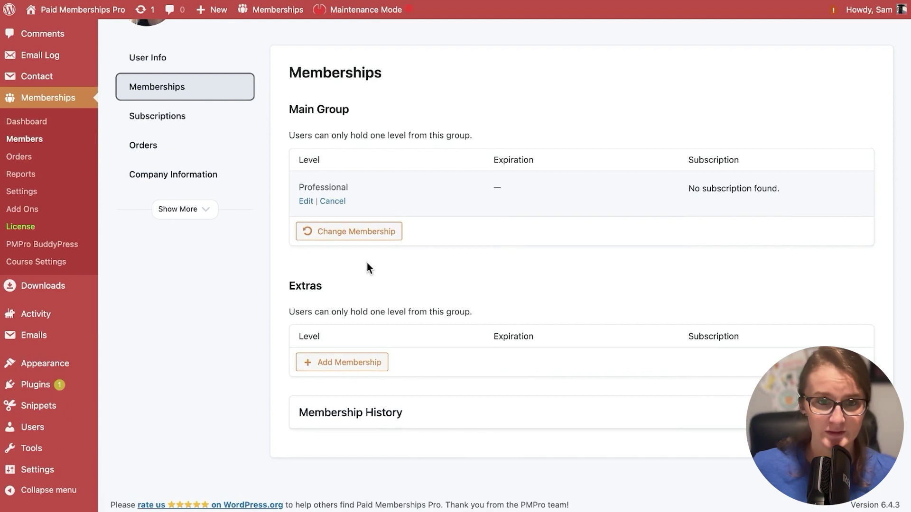
{"action": "left_click", "coordinate": [306, 202]}
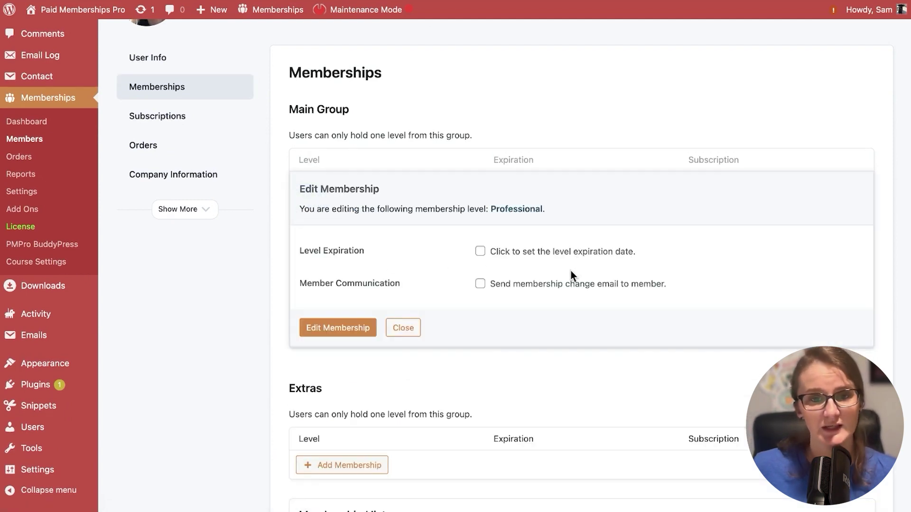
- Close the Professional level's edit options and back out of the Cancel prompt
{"action": "left_click", "coordinate": [405, 332]}
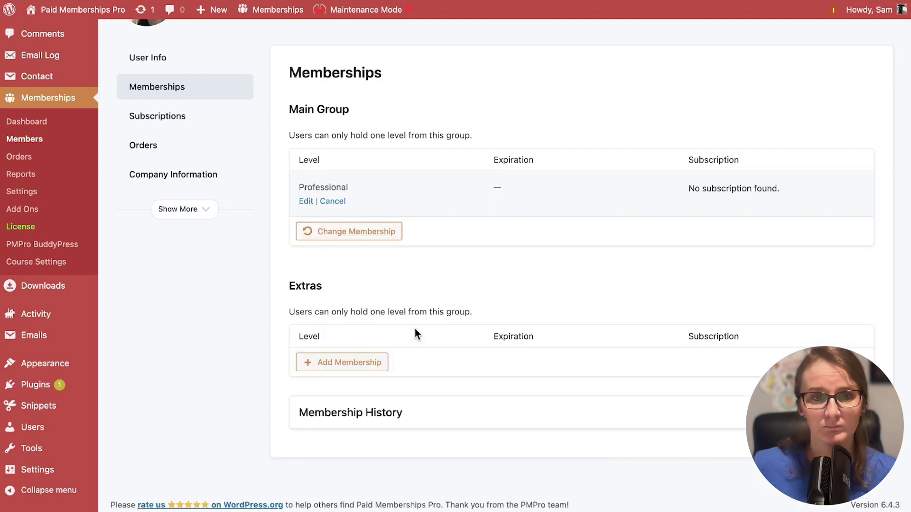
{"action": "left_click", "coordinate": [338, 203]}
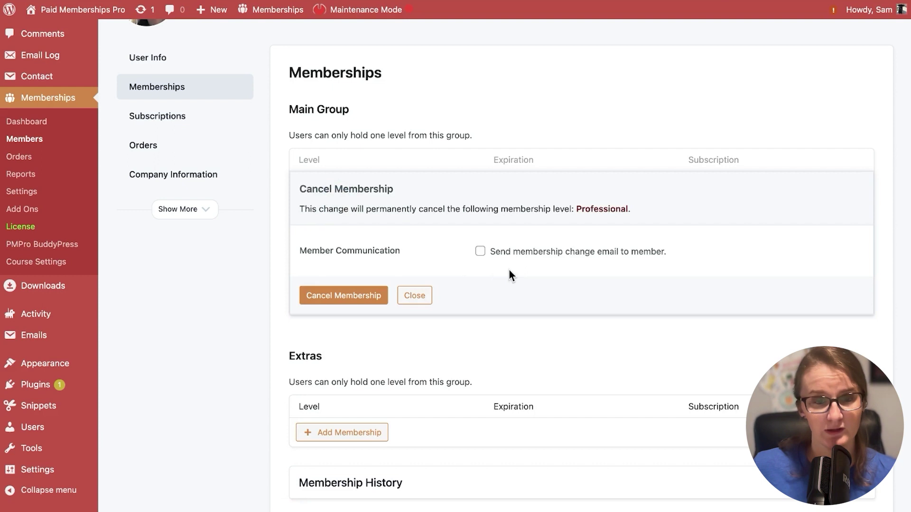
{"action": "left_click", "coordinate": [429, 298]}
- Change the member's main level from Professional to Enhanced
{"action": "left_click", "coordinate": [336, 232]}
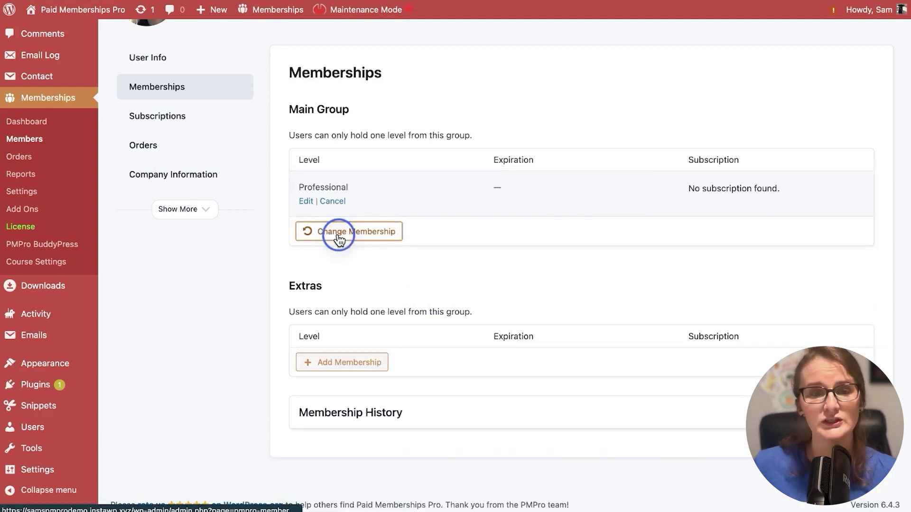
{"action": "left_click", "coordinate": [536, 243]}
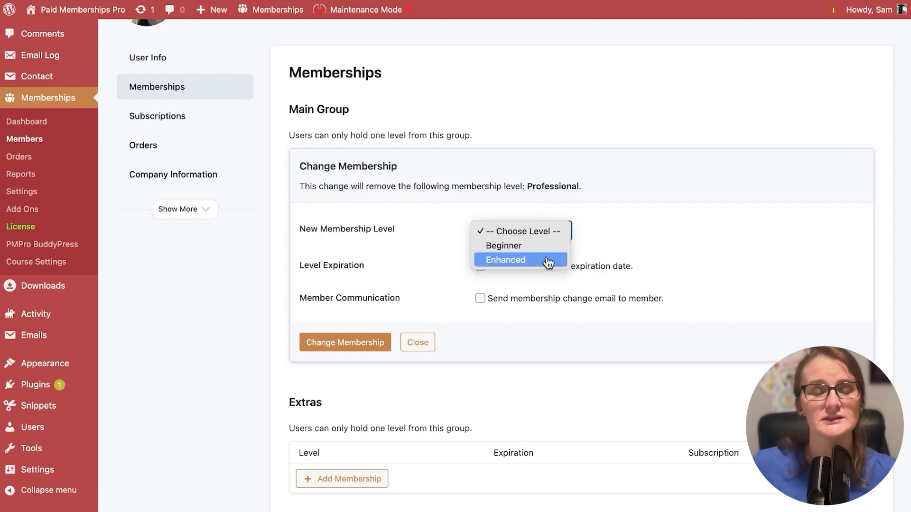
{"action": "left_click", "coordinate": [547, 262]}
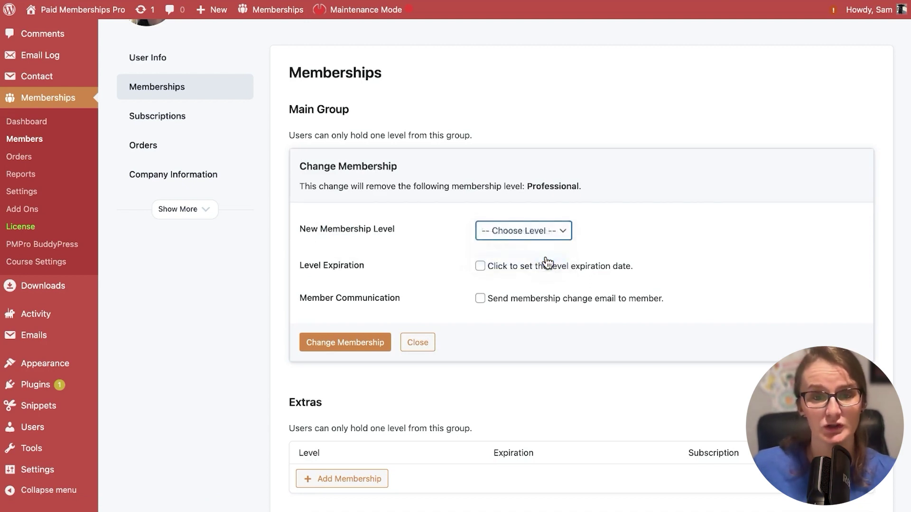
{"action": "scroll", "coordinate": [434, 248], "scroll_direction": "down", "scroll_amount": 1}
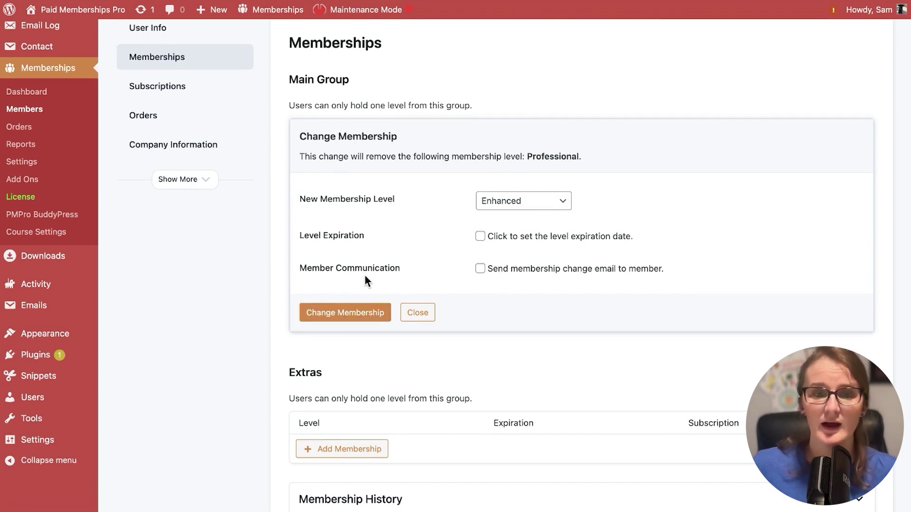
{"action": "left_click", "coordinate": [367, 314]}
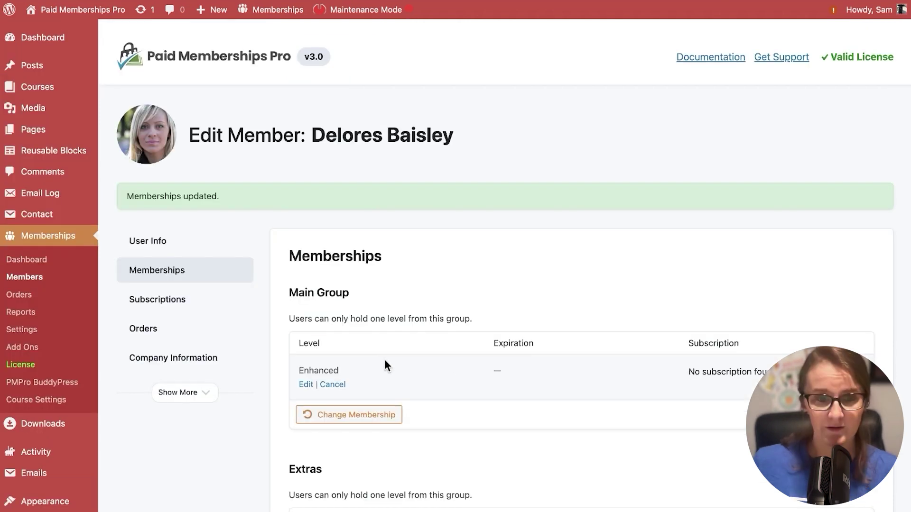
- Add Dog Training PDF as an extra membership for this member
{"action": "scroll", "coordinate": [539, 339], "scroll_direction": "down", "scroll_amount": 3}
{"action": "scroll", "coordinate": [539, 335], "scroll_direction": "down", "scroll_amount": 1}
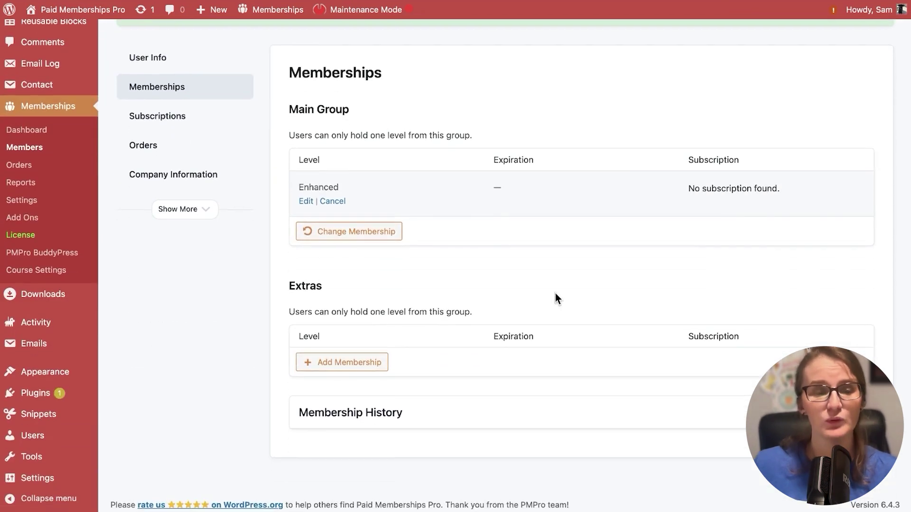
{"action": "left_click", "coordinate": [320, 366]}
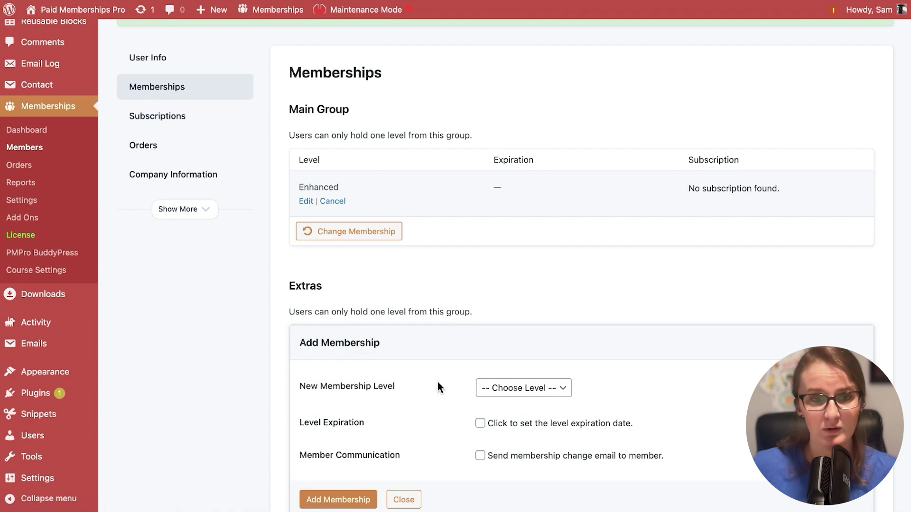
{"action": "scroll", "coordinate": [438, 382], "scroll_direction": "down", "scroll_amount": 2}
{"action": "left_click", "coordinate": [522, 317]}
{"action": "left_click", "coordinate": [519, 329]}
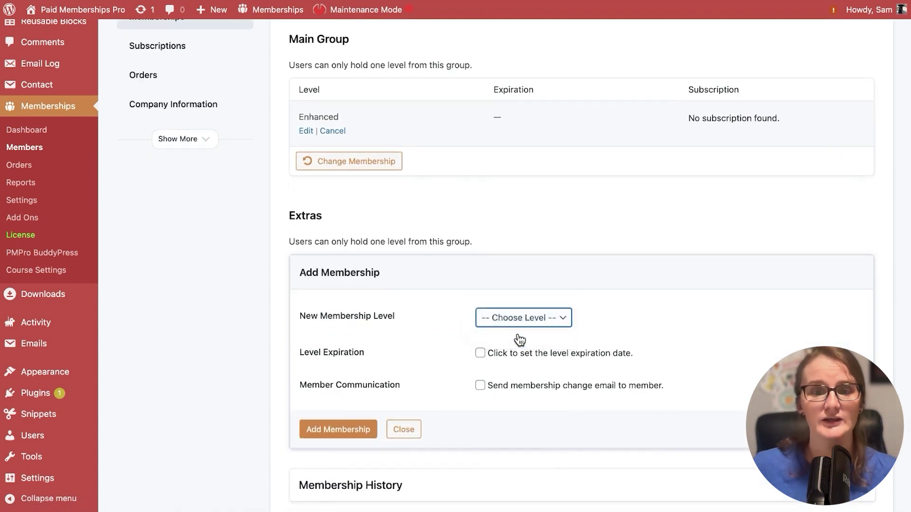
{"action": "scroll", "coordinate": [430, 330], "scroll_direction": "down", "scroll_amount": 2}
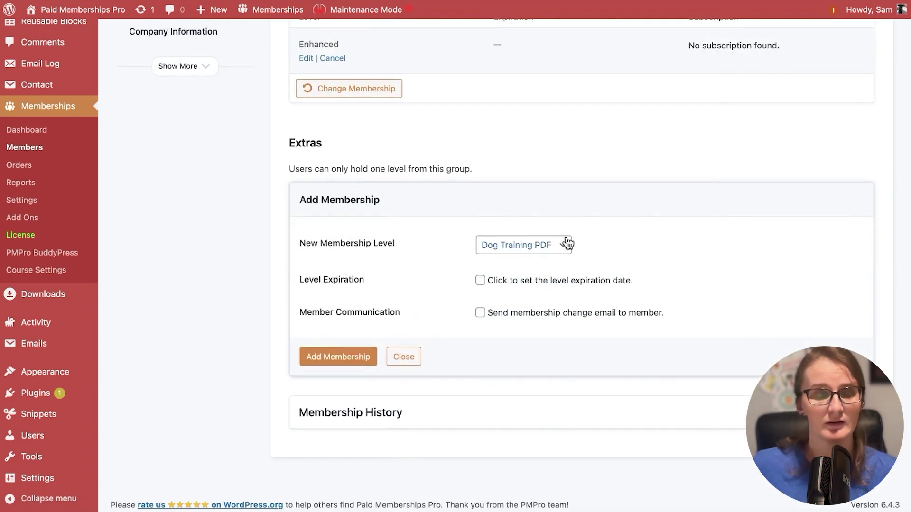
{"action": "left_click", "coordinate": [335, 362]}
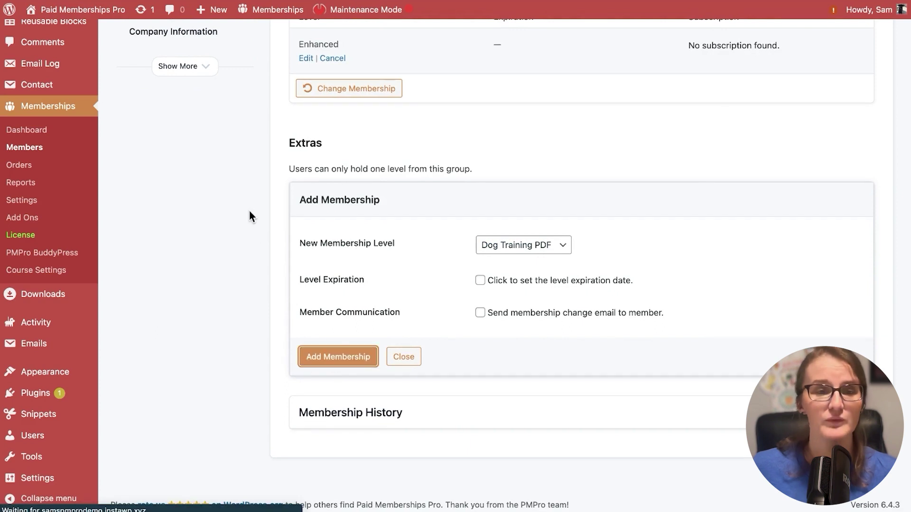
{"action": "scroll", "coordinate": [254, 218], "scroll_direction": "down", "scroll_amount": 3}
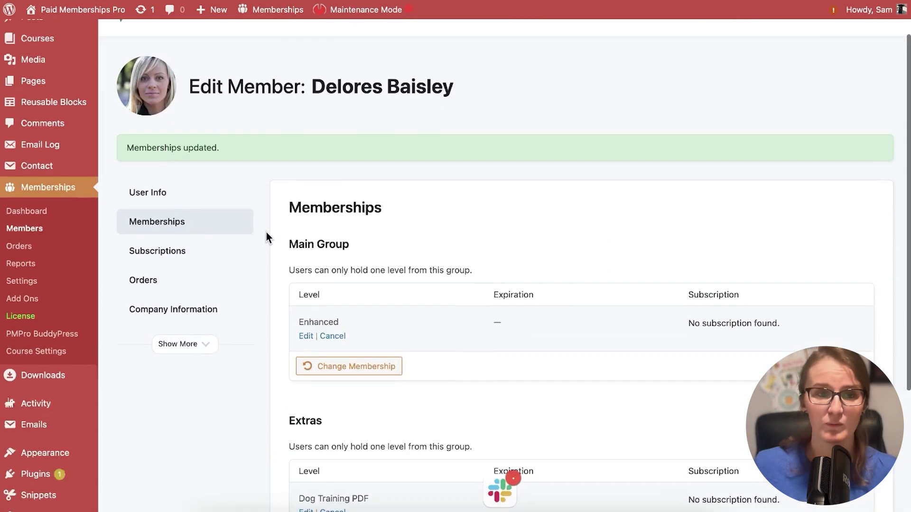